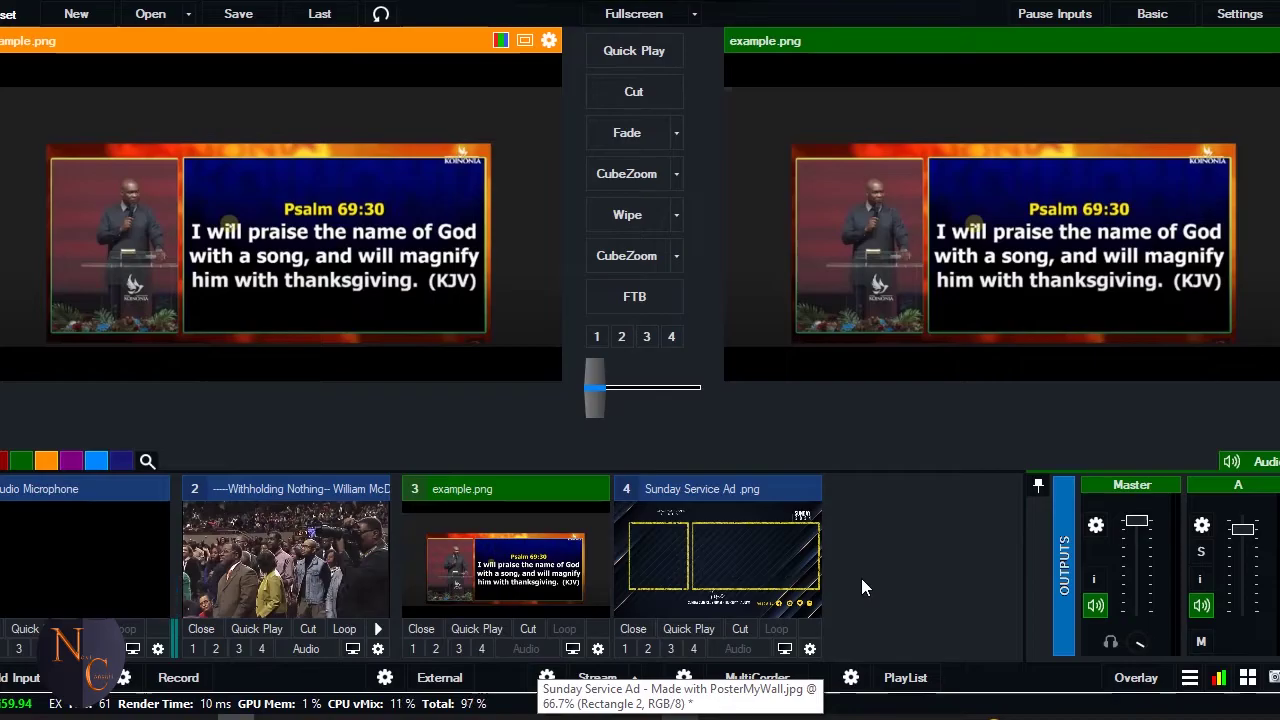
# Preview the Sunday Service Ad .png and the Withholding Nothing video inputs, ending on the Sunday Service Ad .png.
pyautogui.click(676, 564)
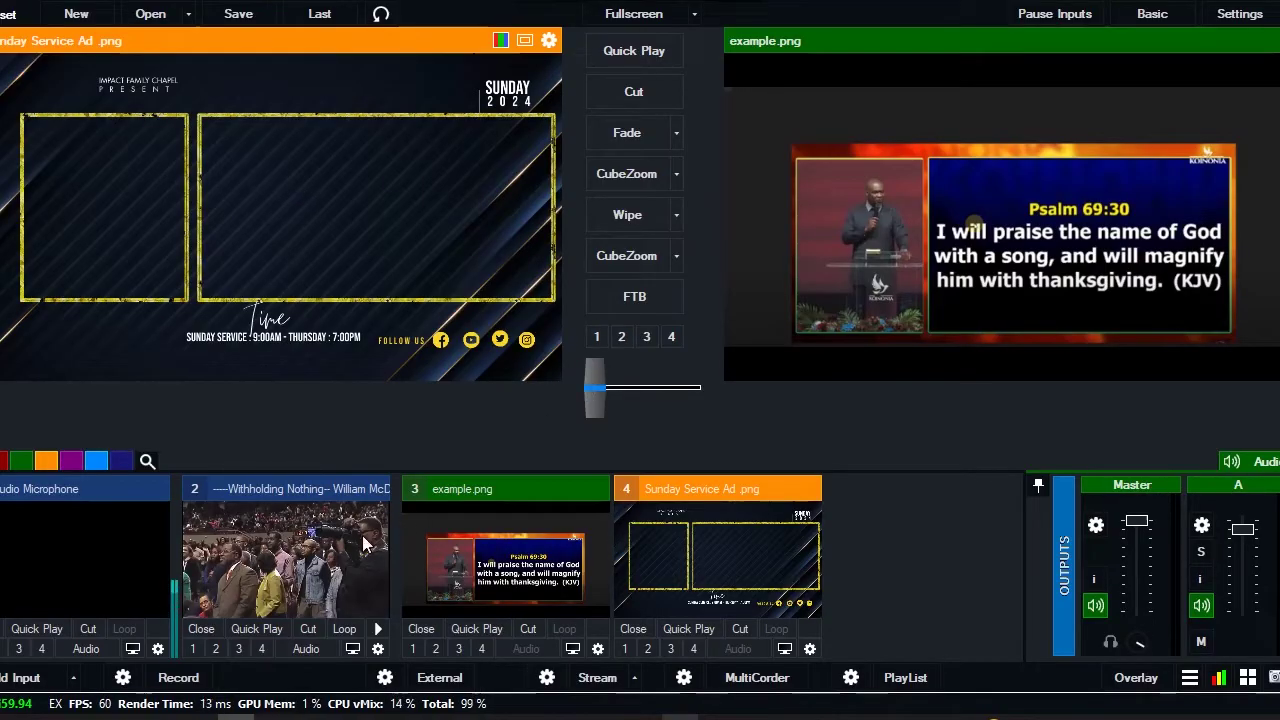
pyautogui.click(295, 567)
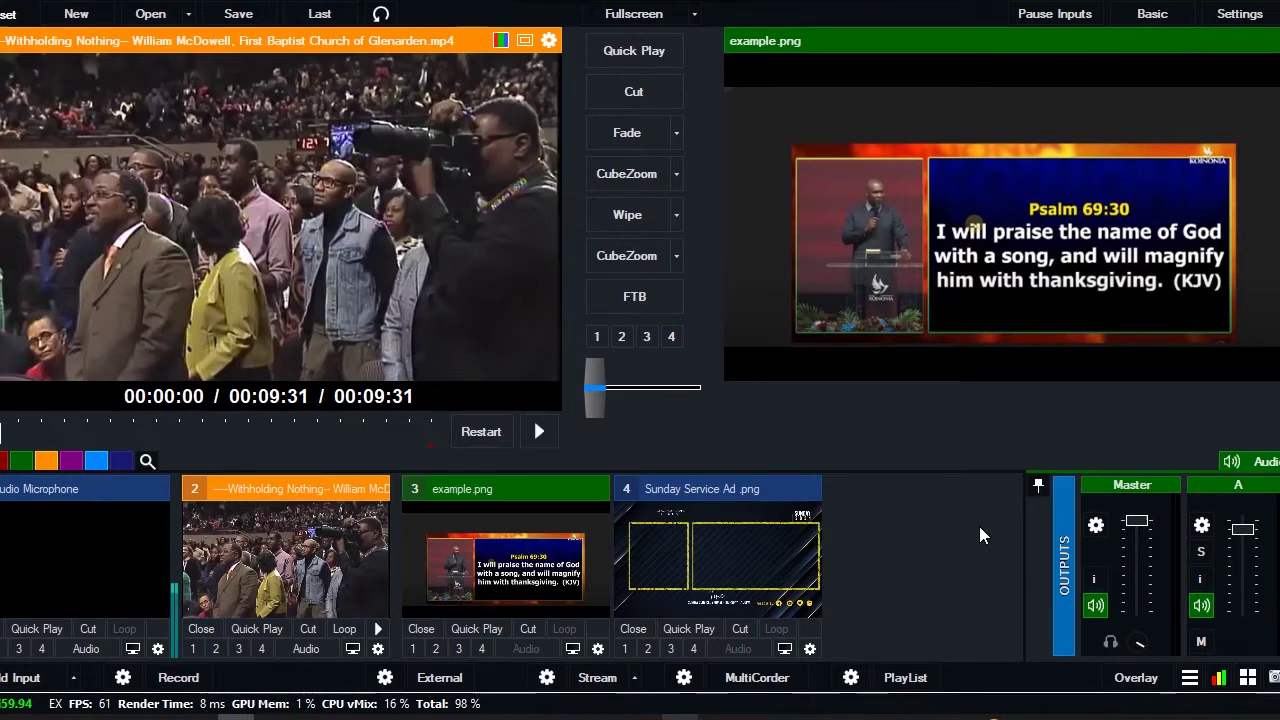
pyautogui.click(1064, 565)
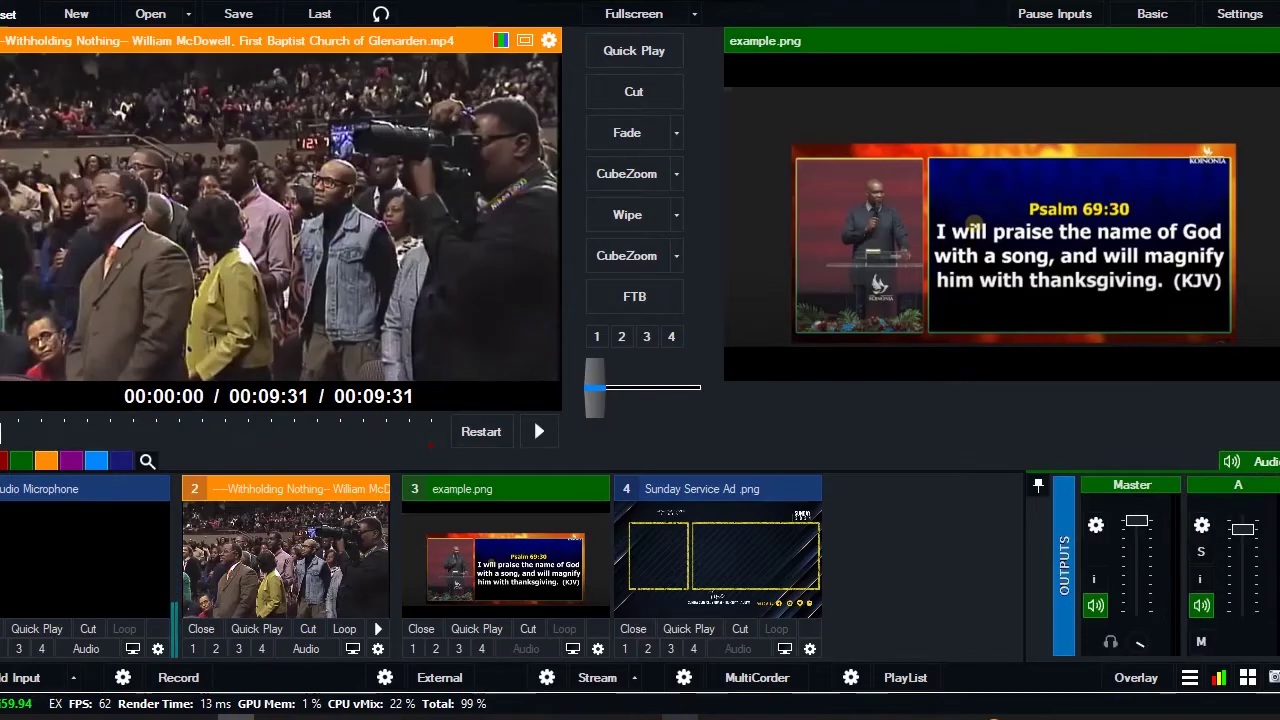
pyautogui.click(729, 559)
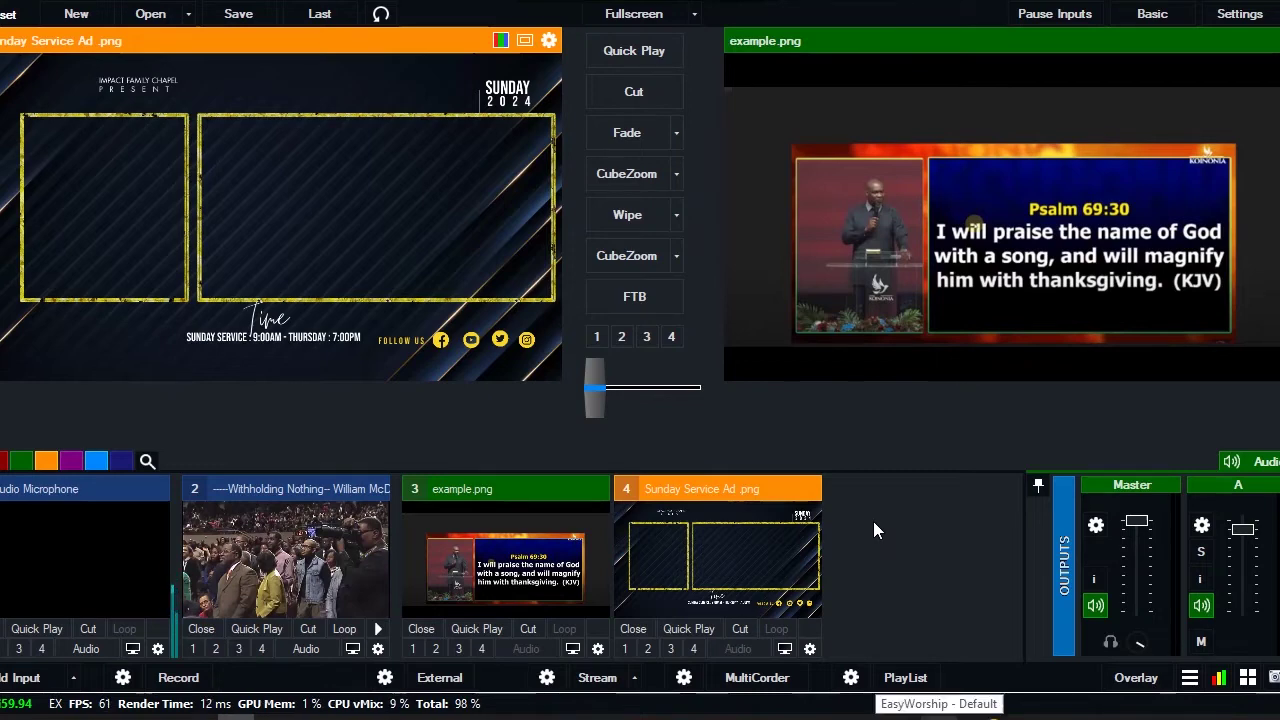
# Switch to EasyWorship and set its main output monitor to NDI Stream in the options.
pyautogui.hotkey('alt', 'Tab')
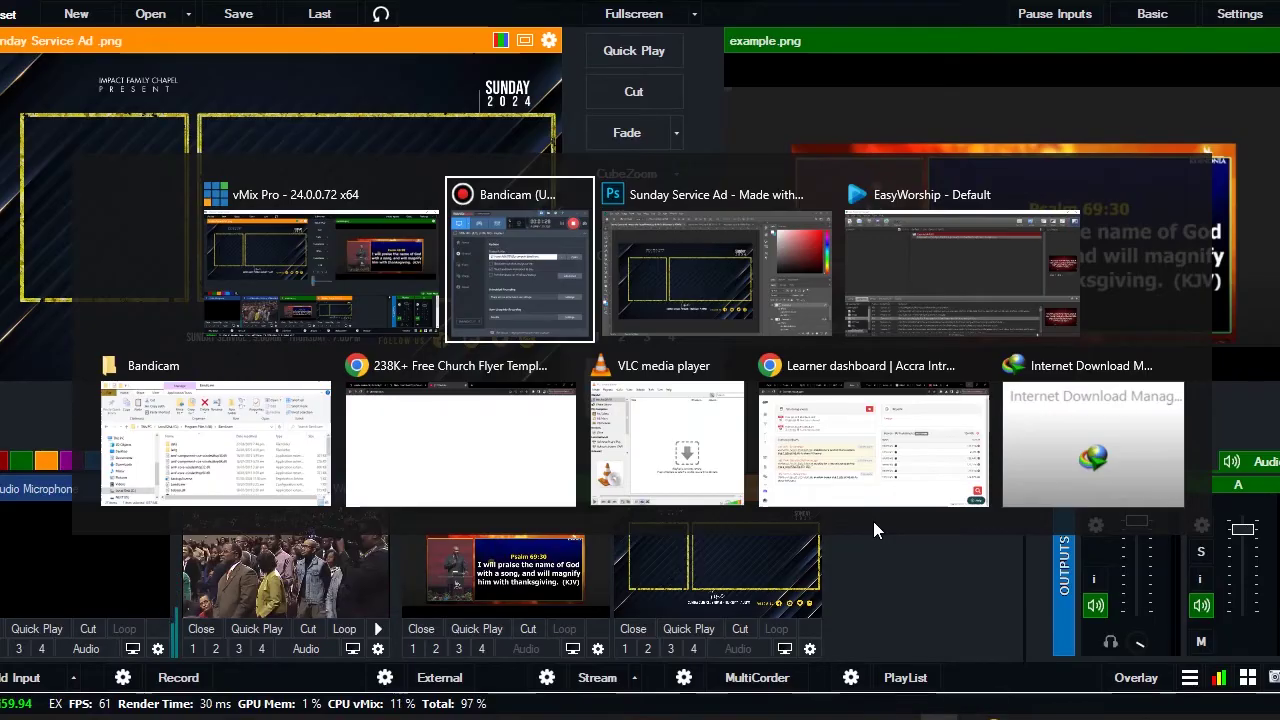
pyautogui.hotkey('alt', 'Tab')
pyautogui.hotkey('alt', 'Tab')
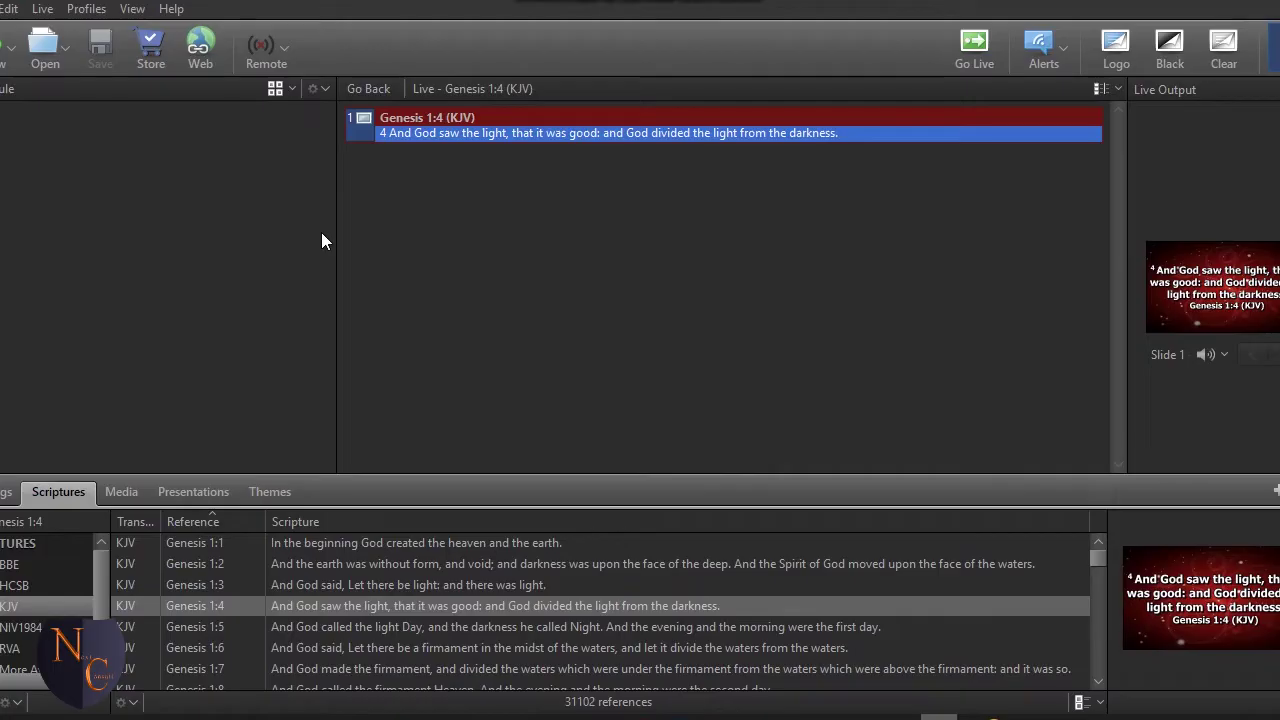
pyautogui.click(5, 8)
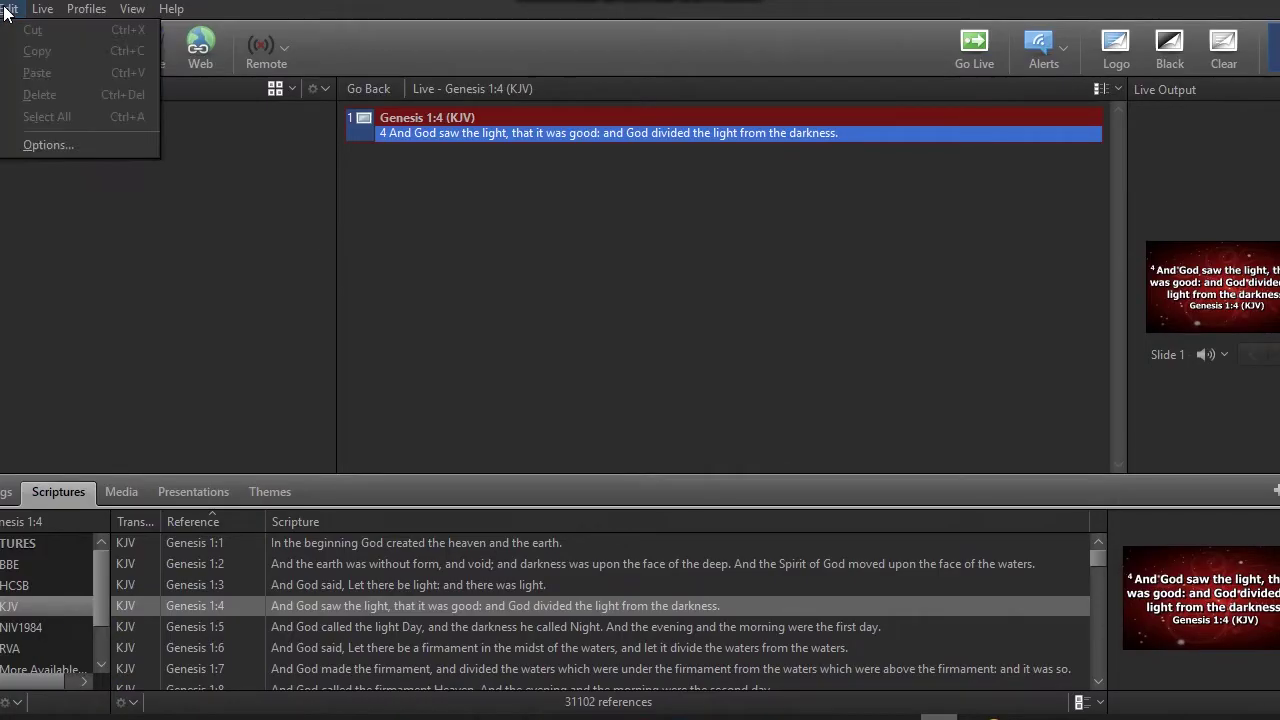
pyautogui.click(111, 140)
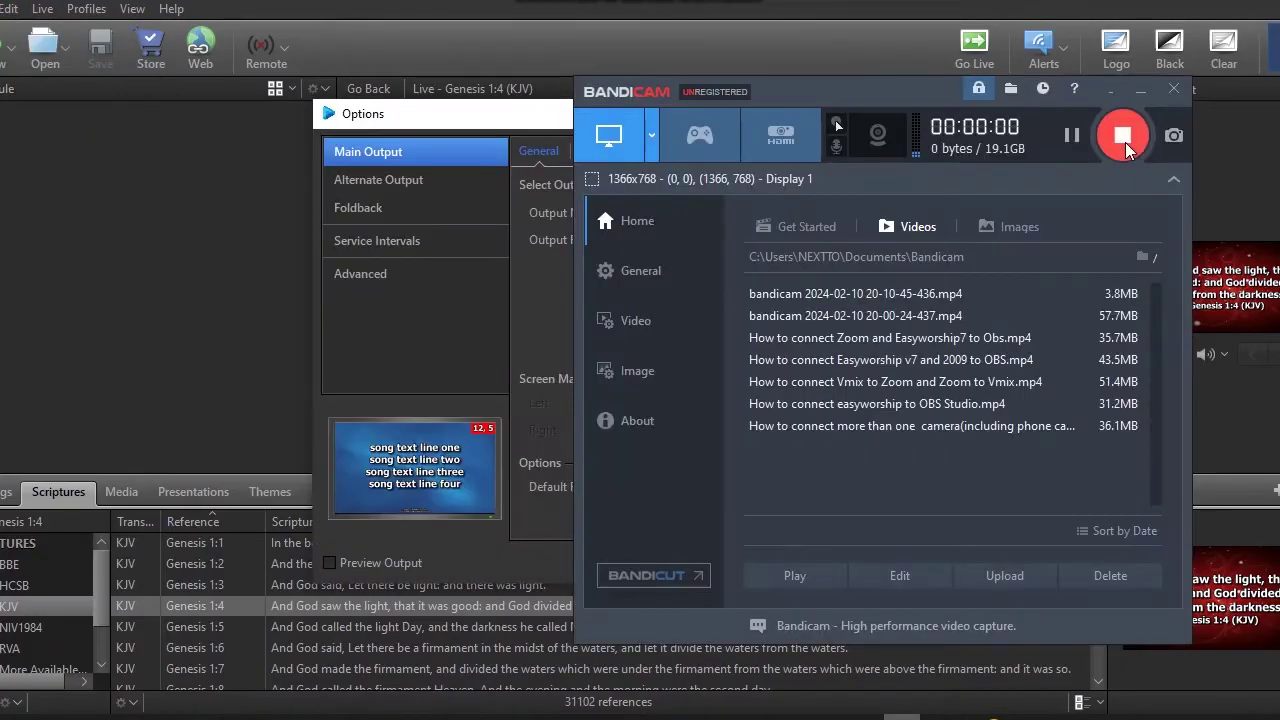
pyautogui.click(1140, 90)
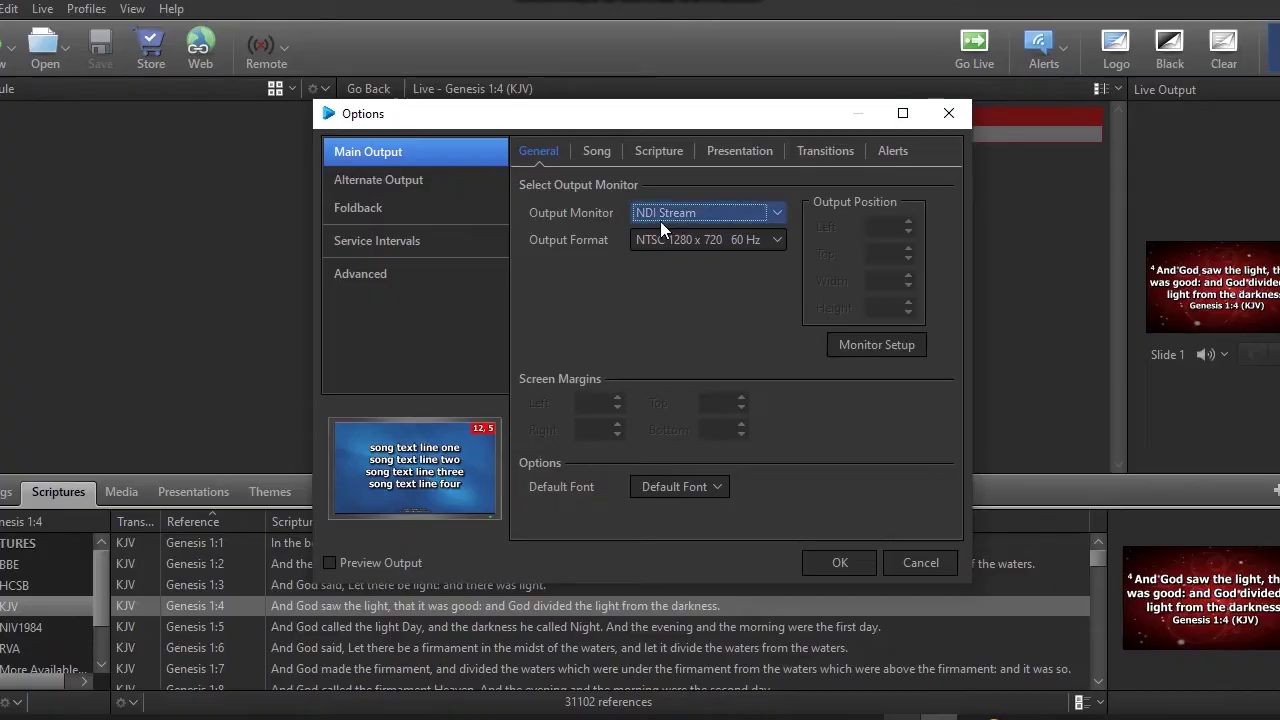
pyautogui.click(739, 304)
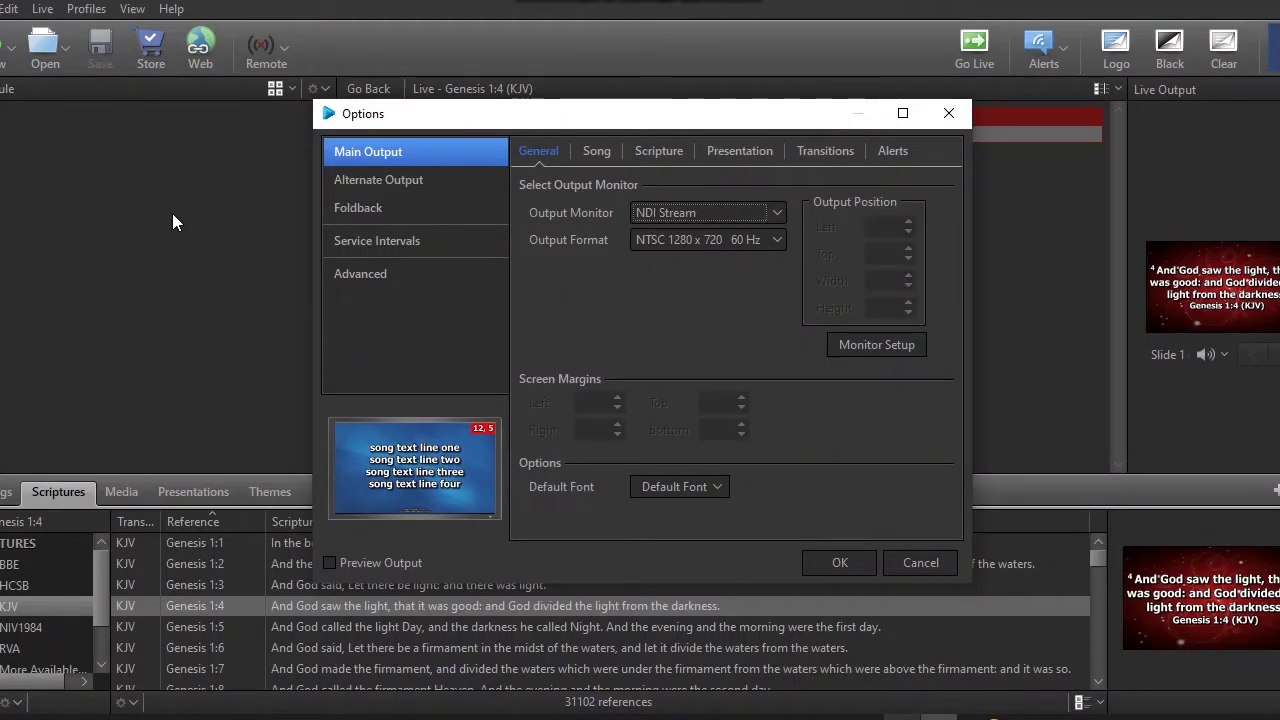
pyautogui.click(670, 212)
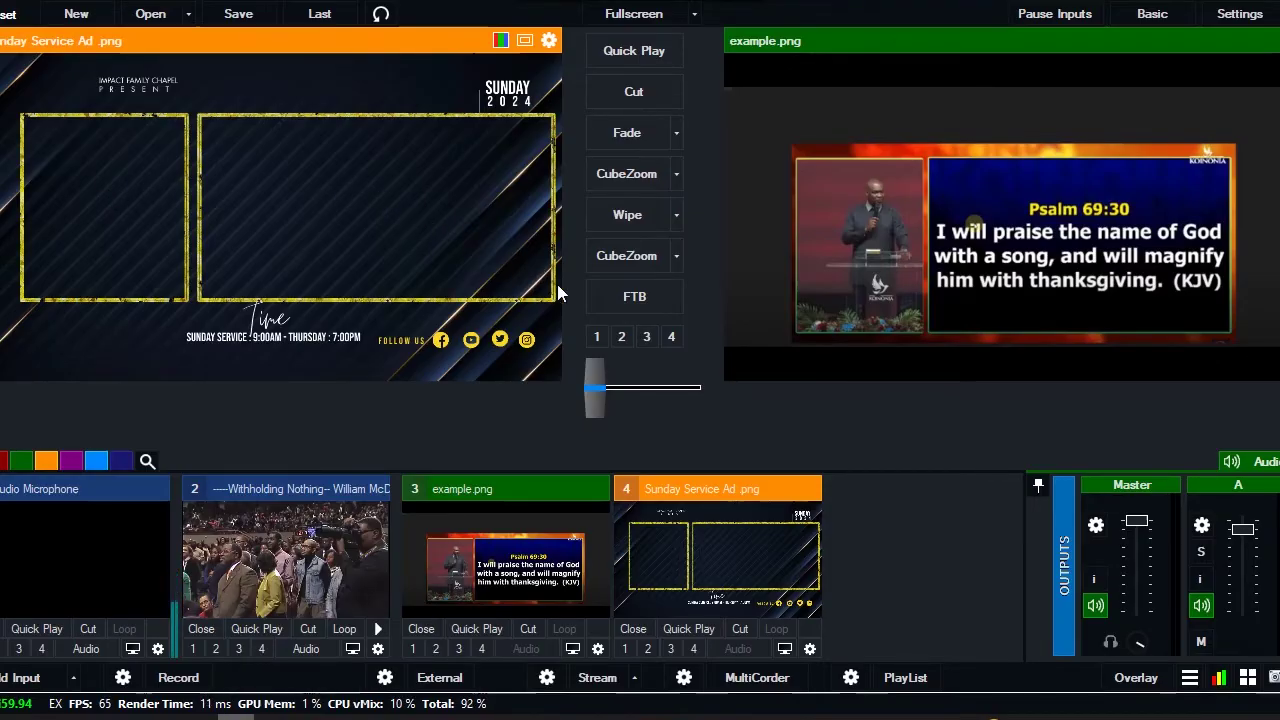
# Preview example.png as the reference layout and return the preview to the Sunday Service Ad .png.
pyautogui.hotkey('alt', 'Tab')
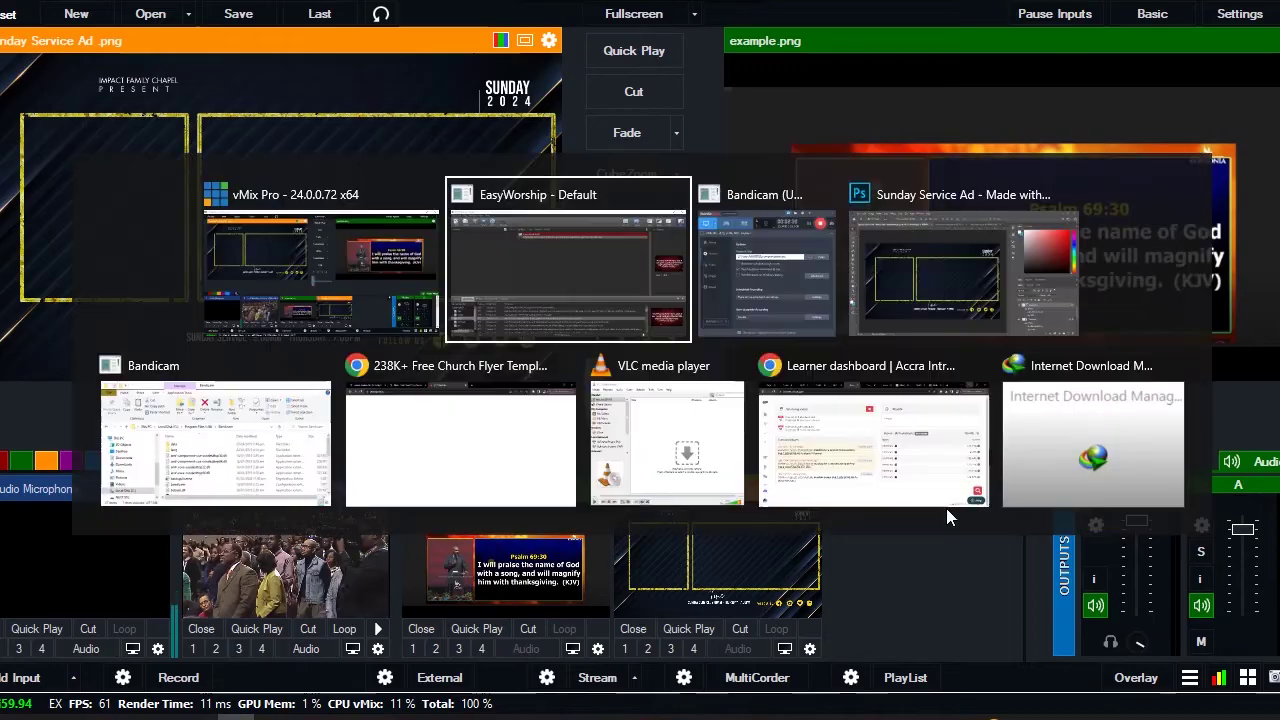
pyautogui.press('Escape')
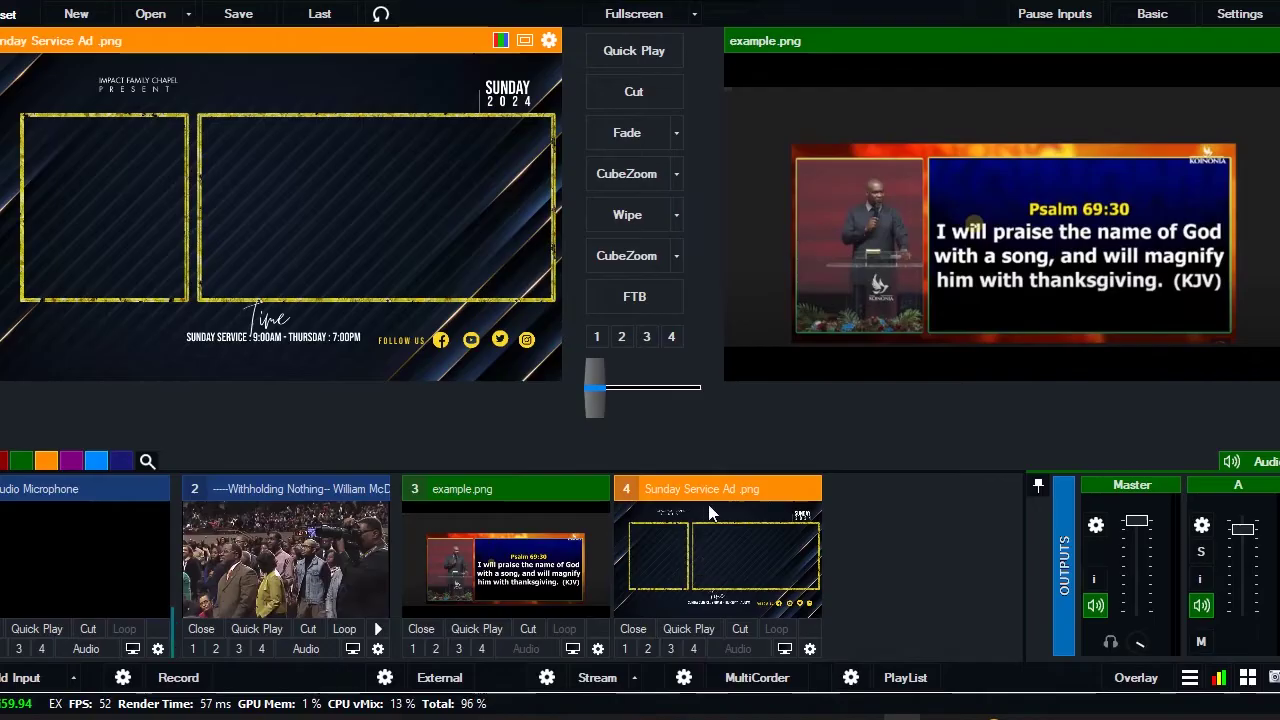
pyautogui.click(407, 566)
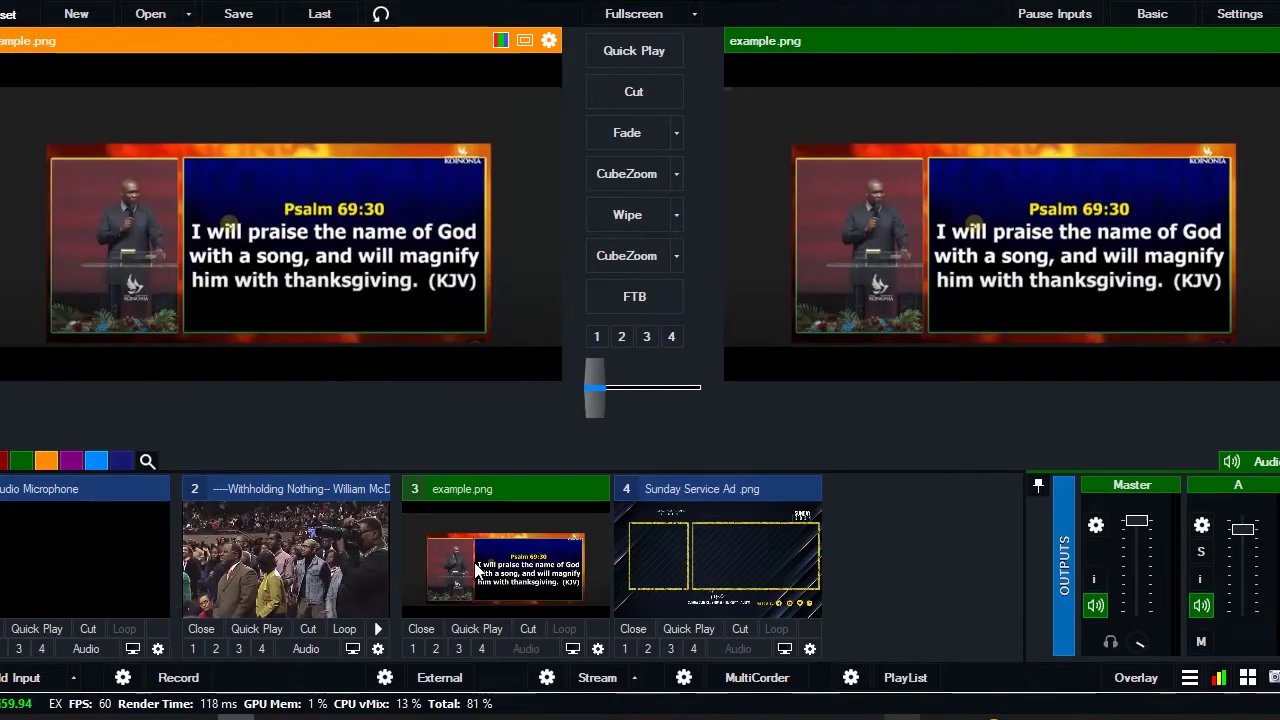
pyautogui.click(673, 556)
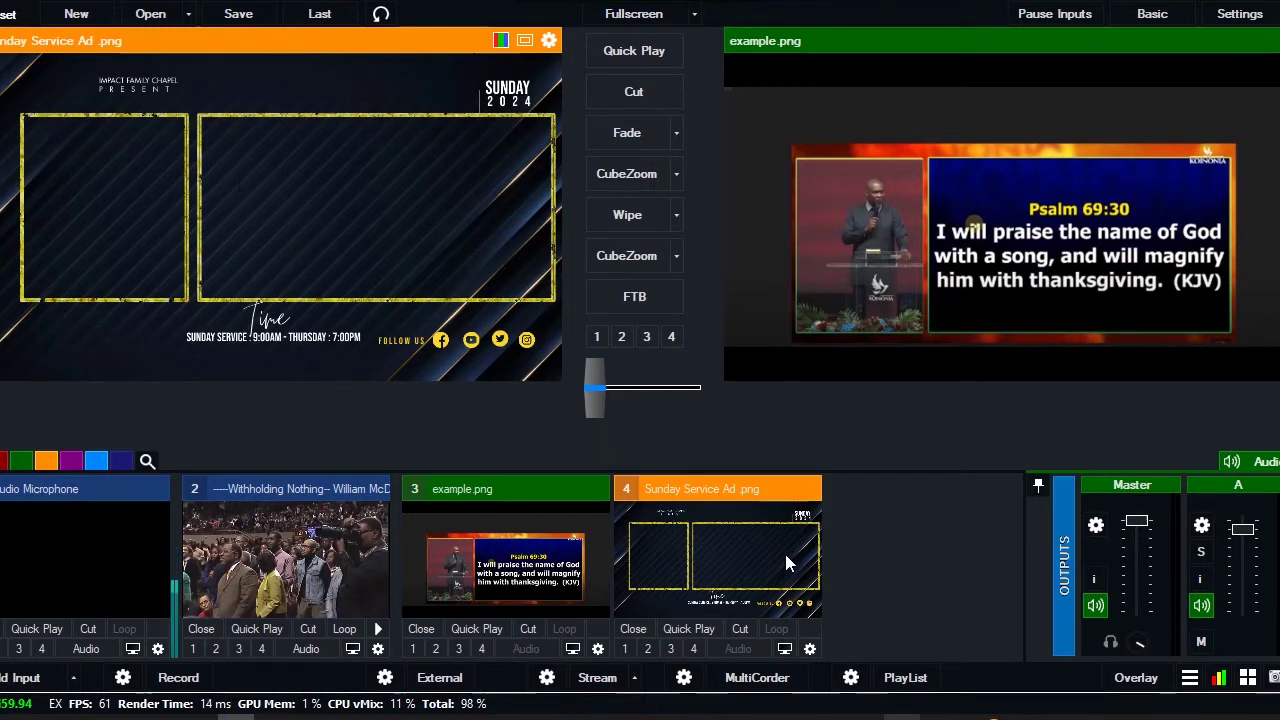
pyautogui.click(810, 650)
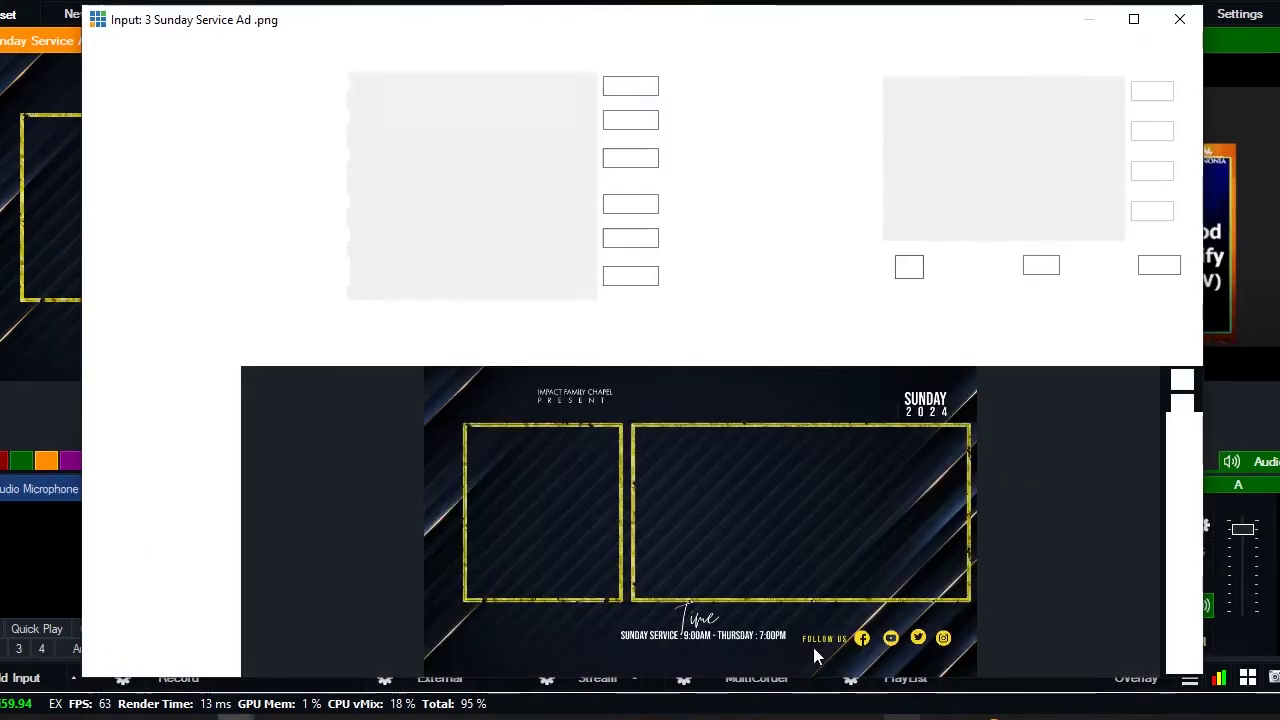
pyautogui.click(1178, 20)
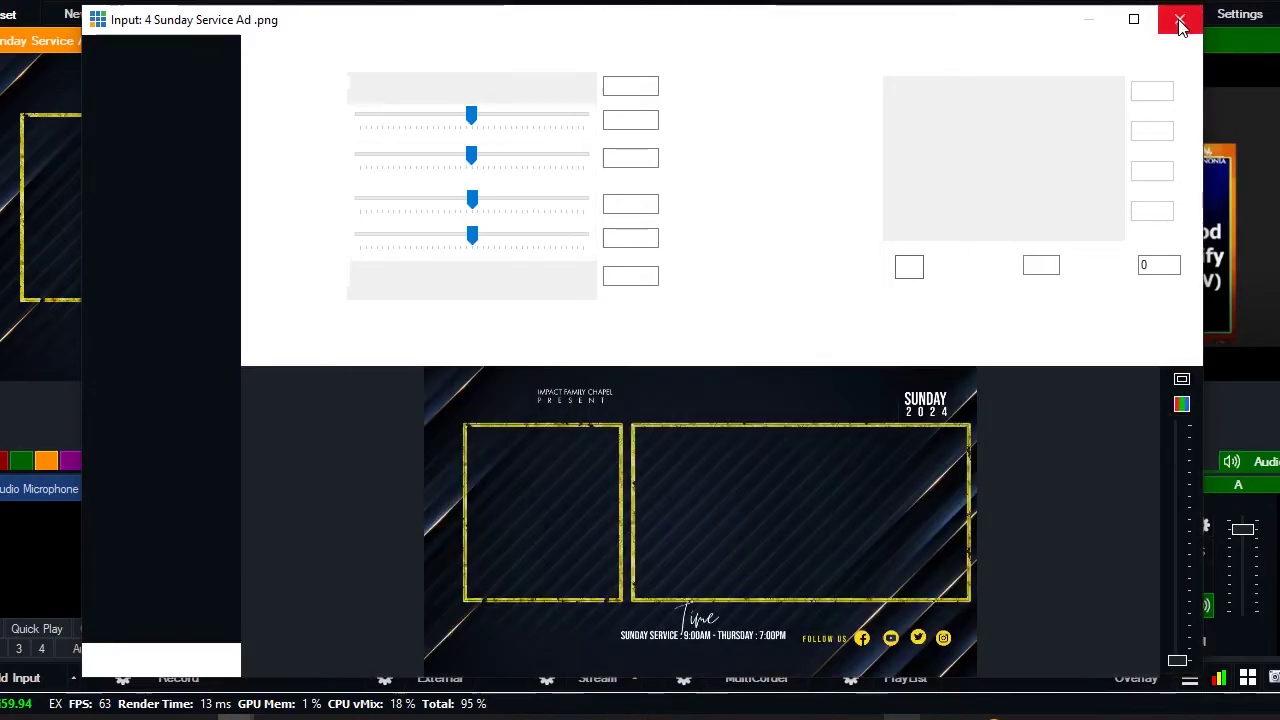
pyautogui.click(1178, 20)
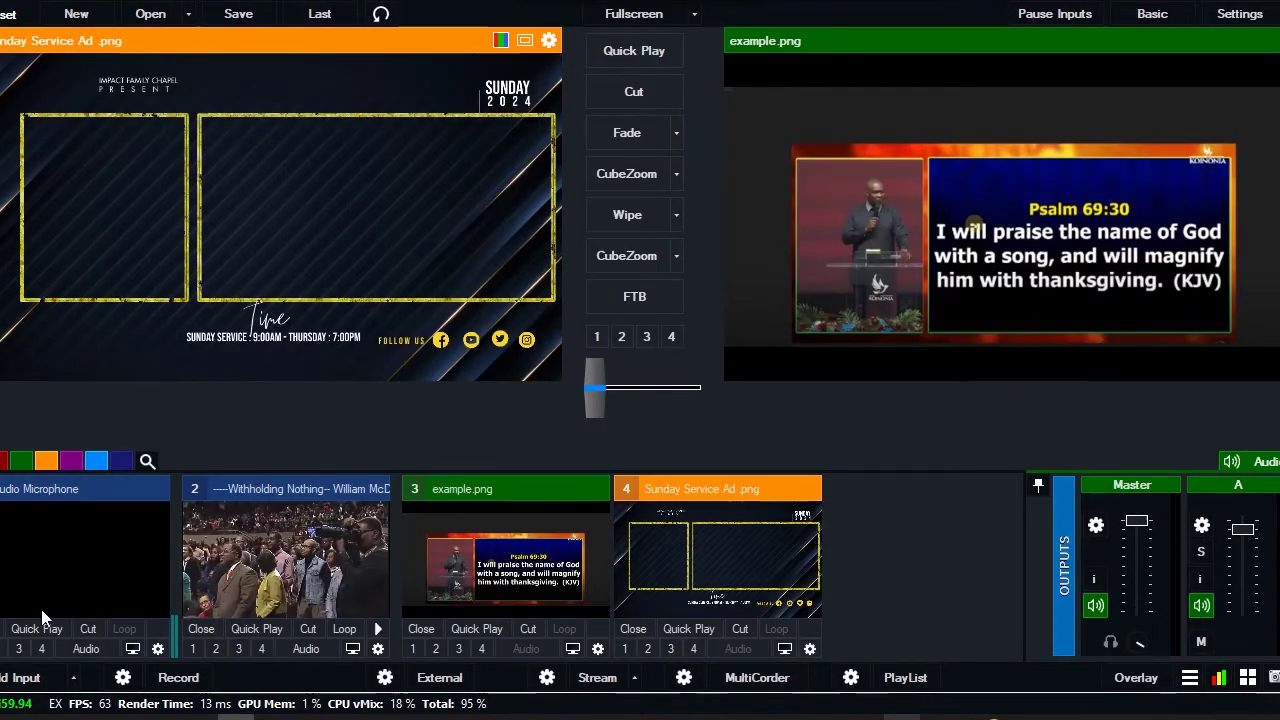
# Add the EasyWorship Live NDI source as a new input.
pyautogui.click(10, 685)
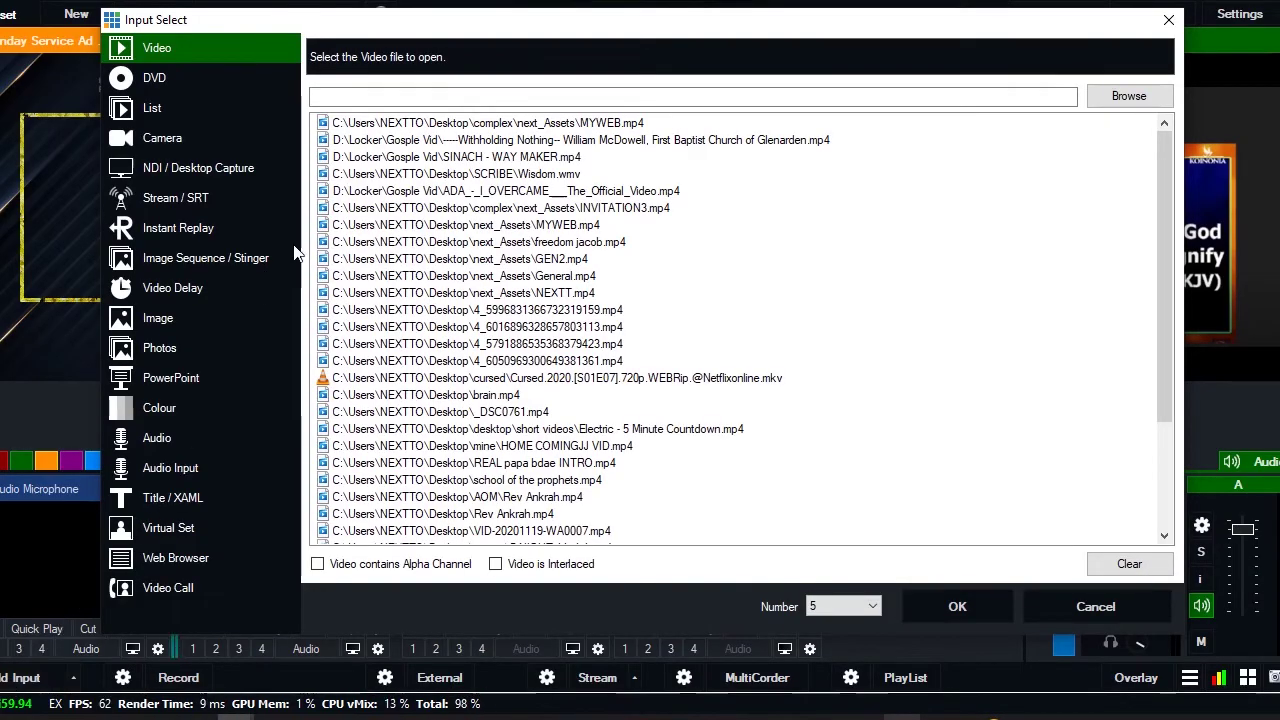
pyautogui.click(250, 174)
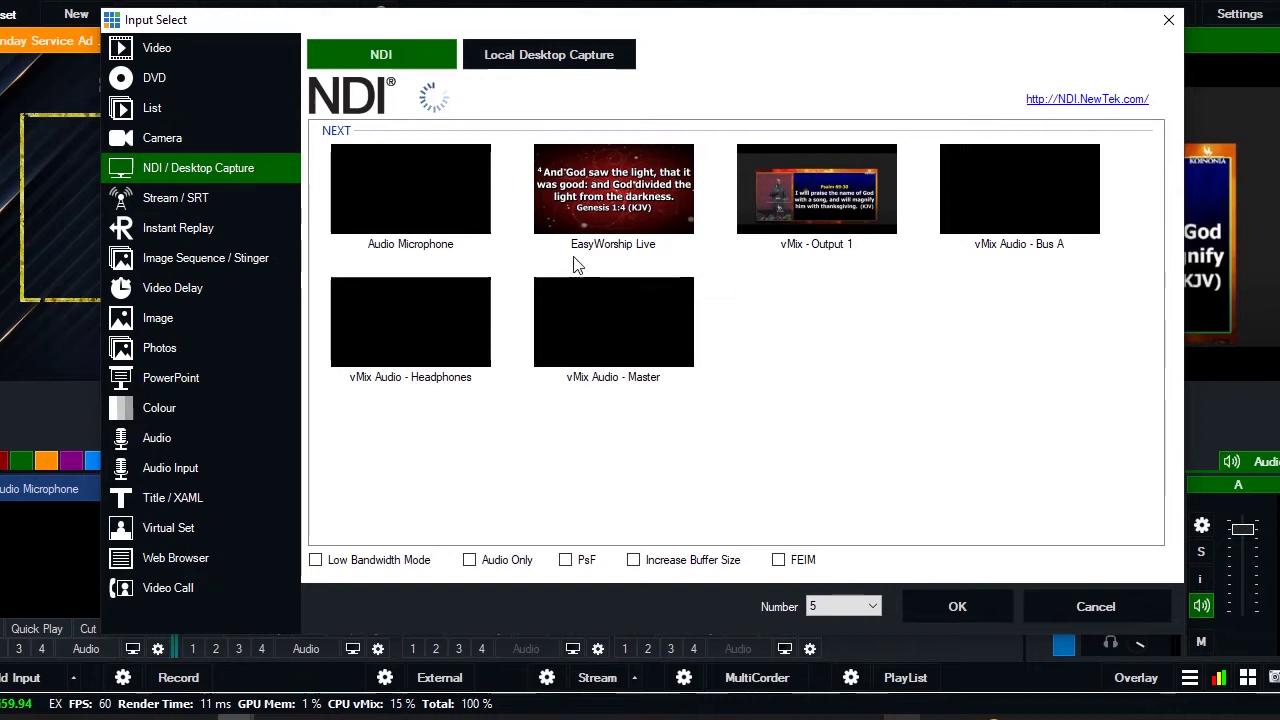
pyautogui.click(640, 215)
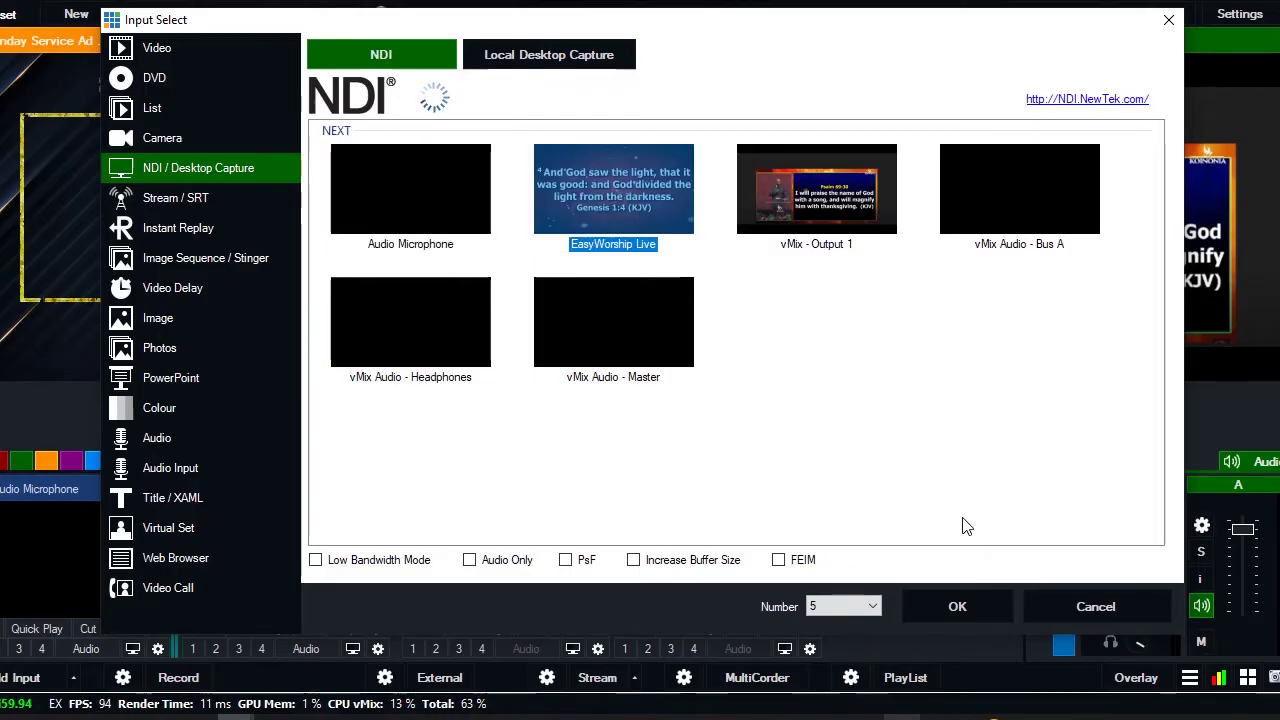
pyautogui.click(956, 607)
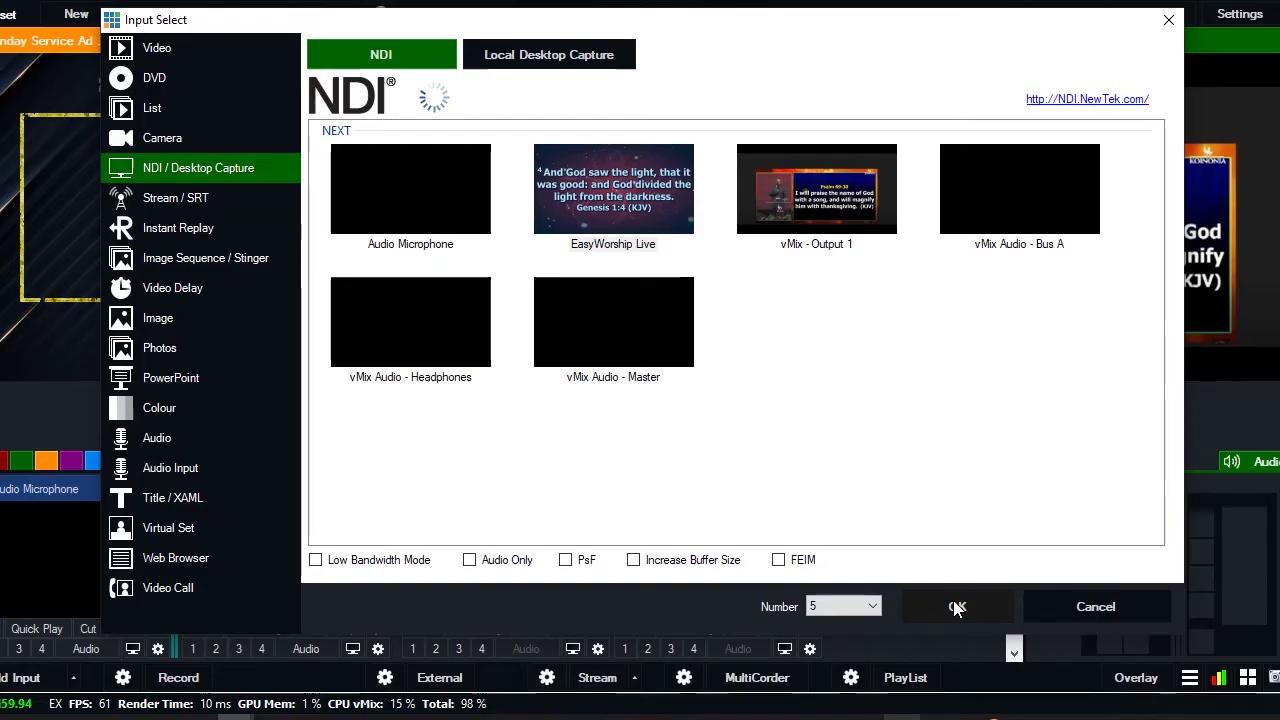
pyautogui.click(955, 607)
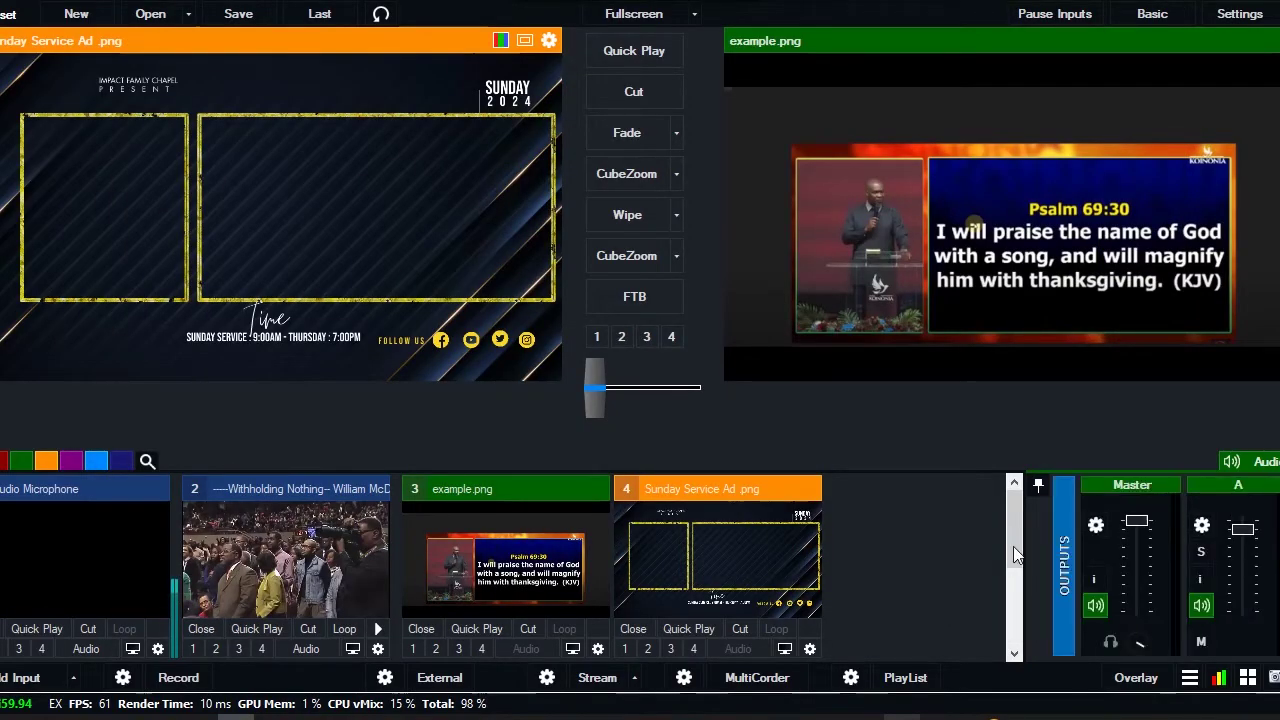
# Move the EasyWorship Live NDI input up to position 3 in the input list.
pyautogui.click(1014, 618)
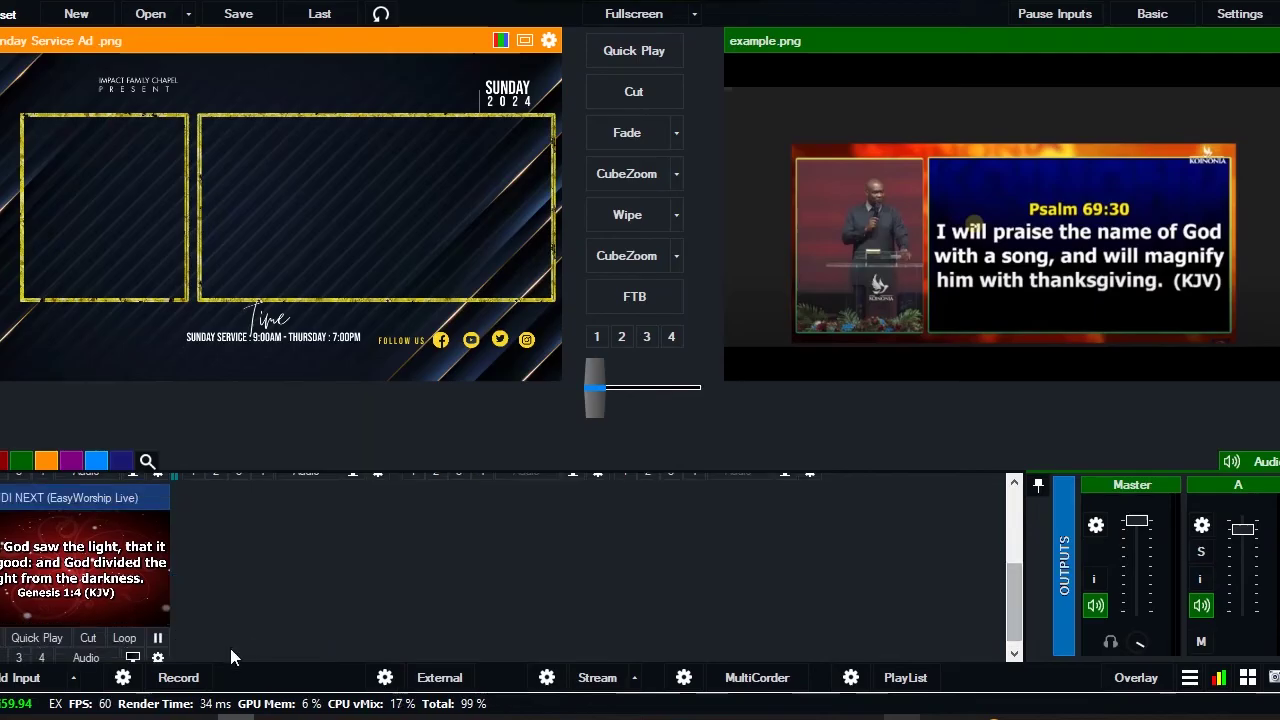
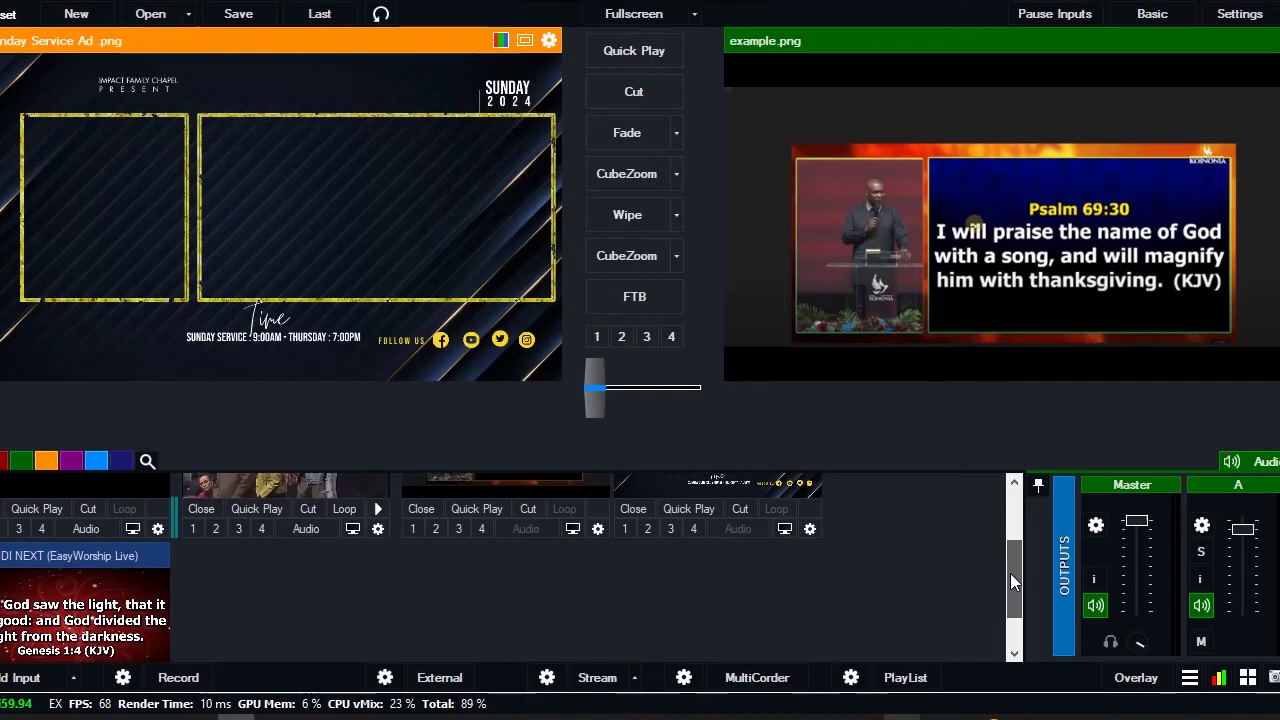
pyautogui.moveTo(1010, 573); pyautogui.dragTo(1010, 569)
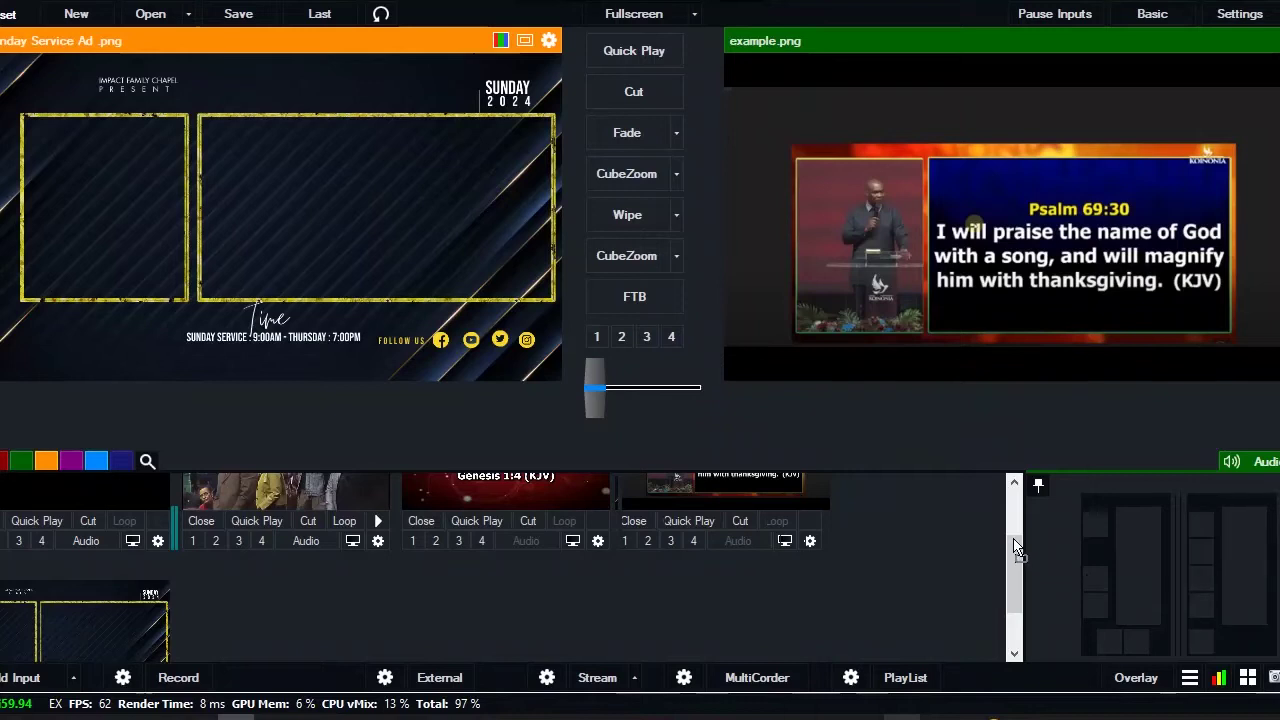
pyautogui.scroll(2, 1012, 519)
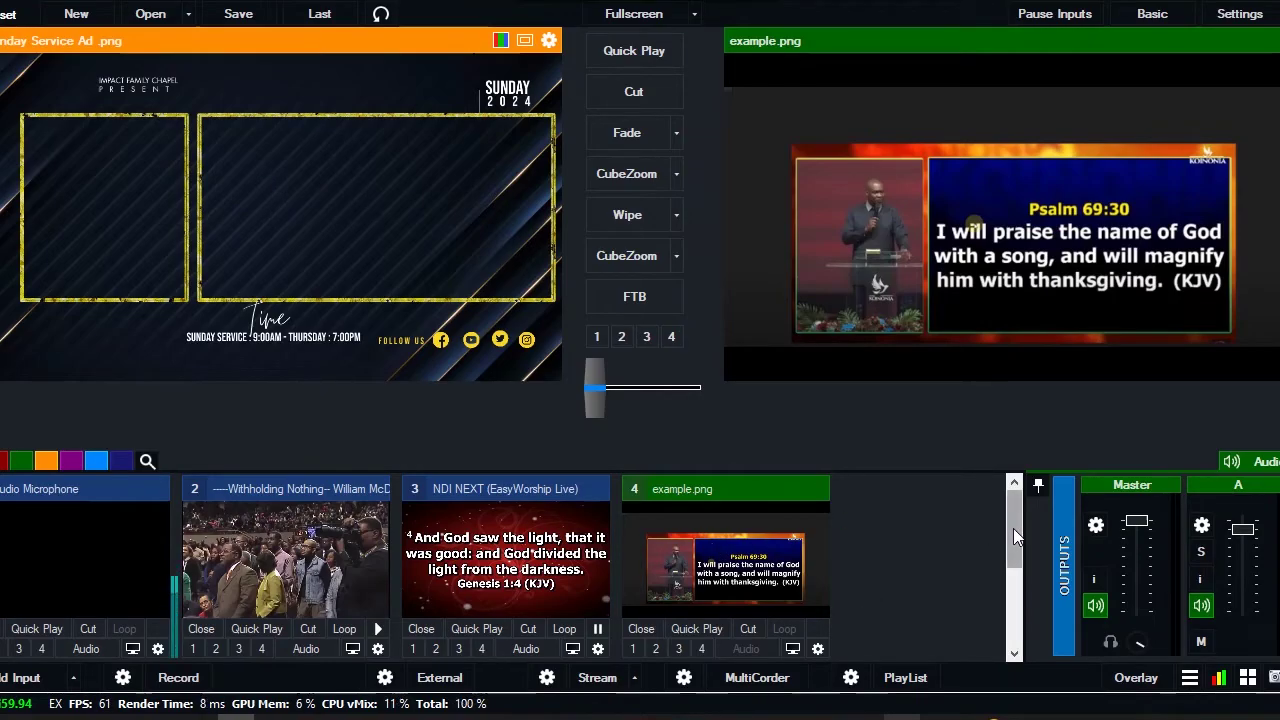
# Move the Sunday Service Ad .png input to position 1 in the input list.
pyautogui.moveTo(1013, 528); pyautogui.dragTo(1014, 576)
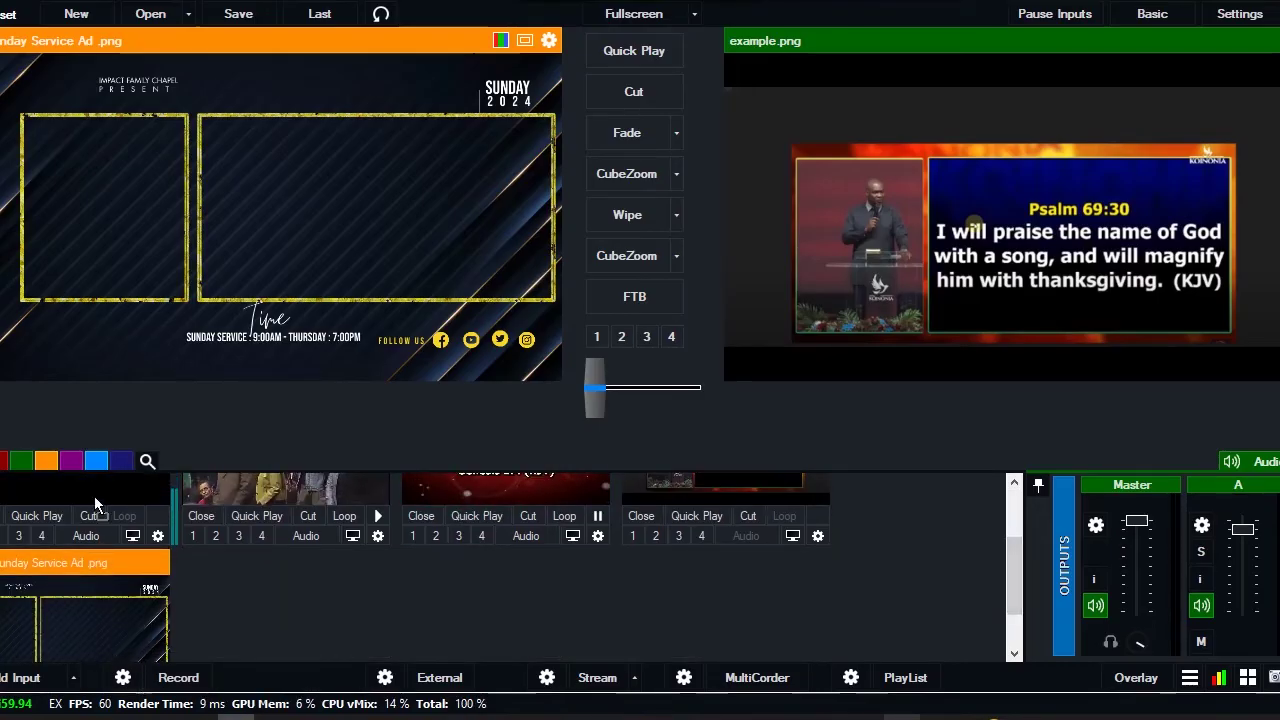
pyautogui.moveTo(94, 496); pyautogui.dragTo(94, 496)
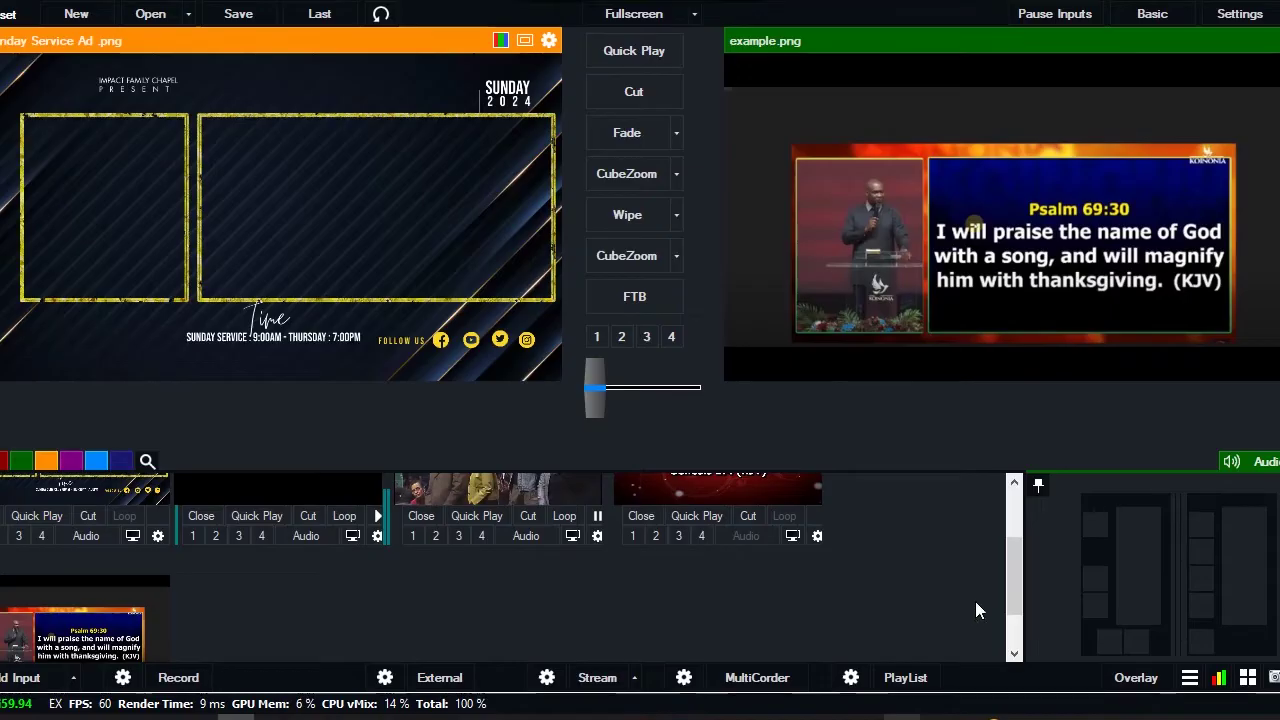
pyautogui.moveTo(1010, 575); pyautogui.dragTo(1012, 509)
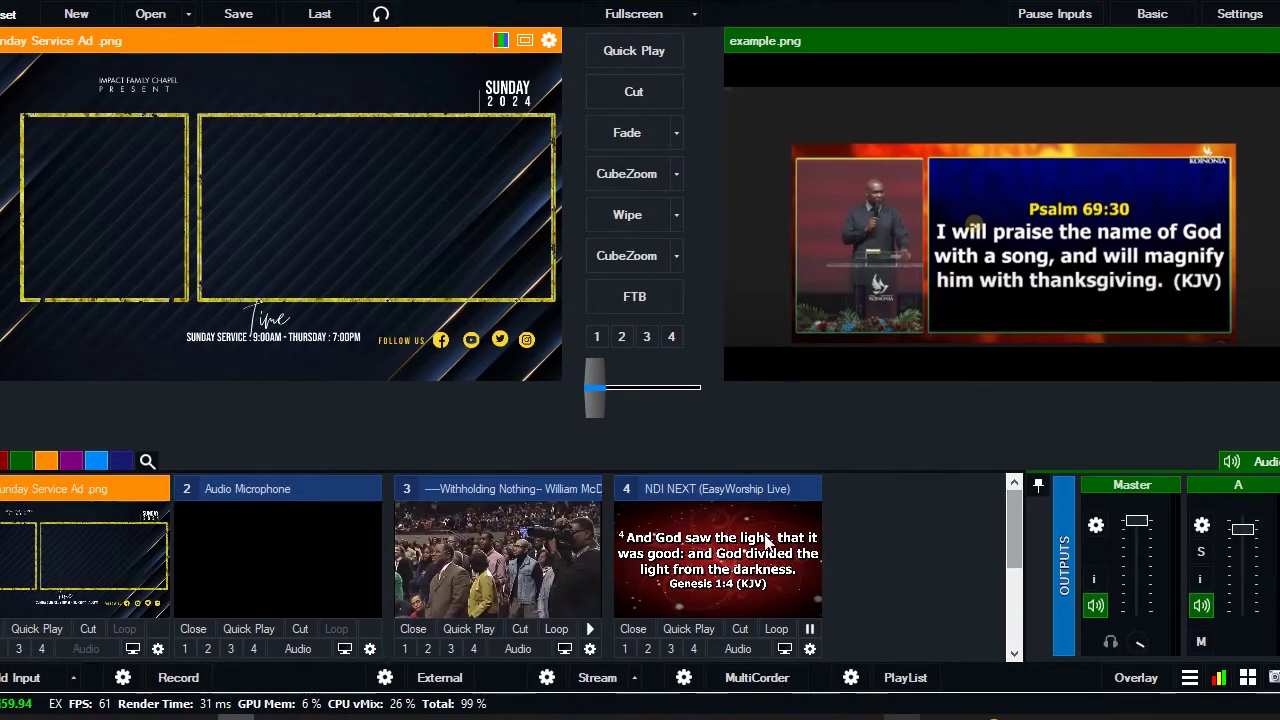
# Assign the Withholding Nothing video to layer 1 of the Sunday Service Ad .png, using the side-by-side two-view layout.
pyautogui.click(159, 649)
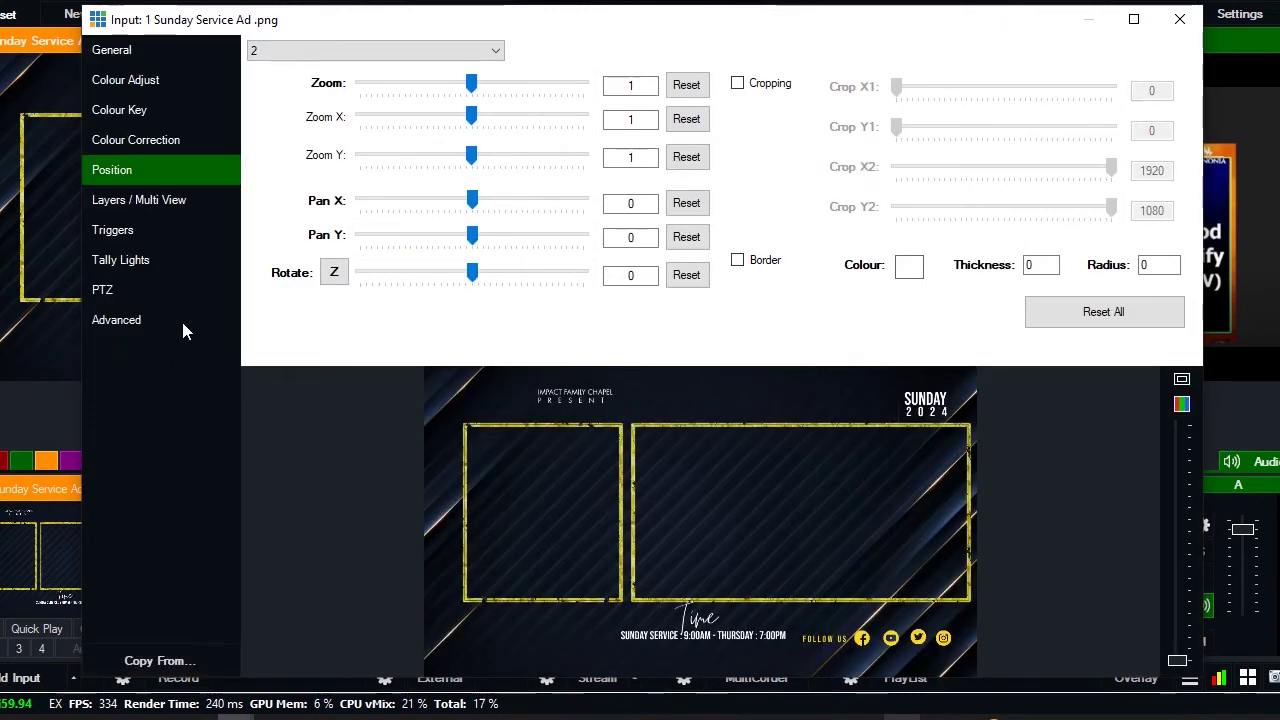
pyautogui.click(173, 199)
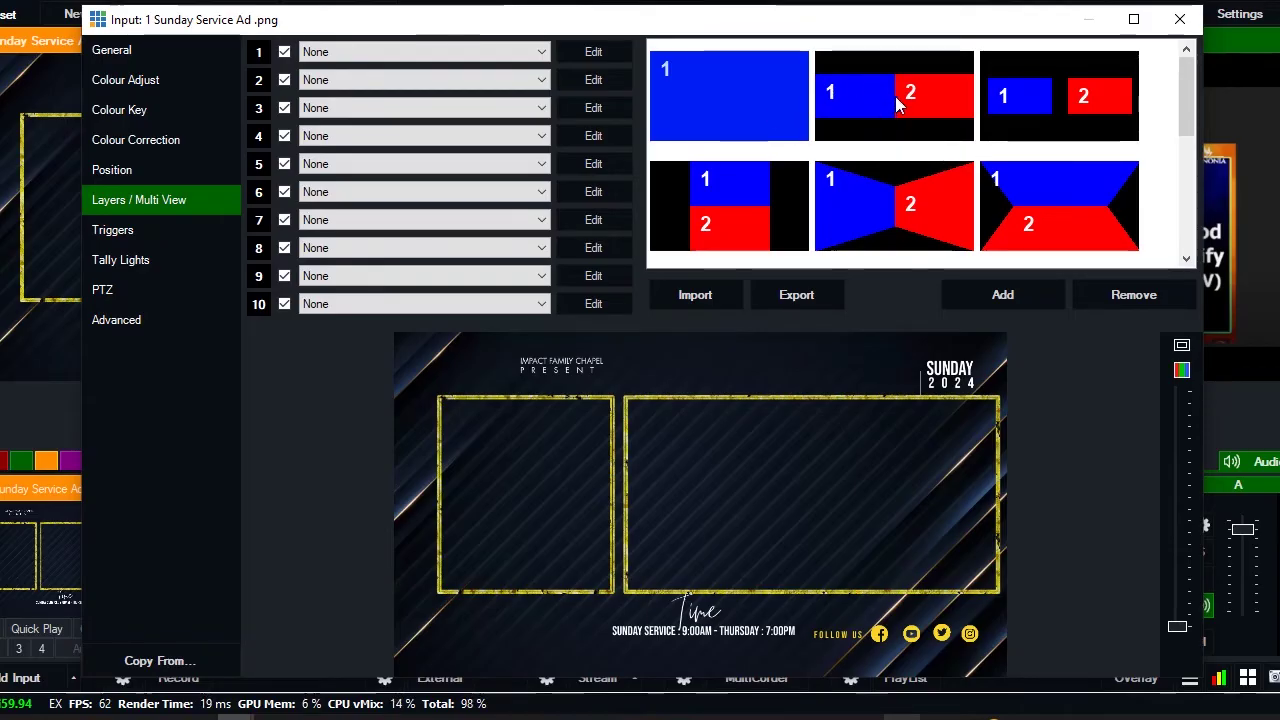
pyautogui.click(541, 108)
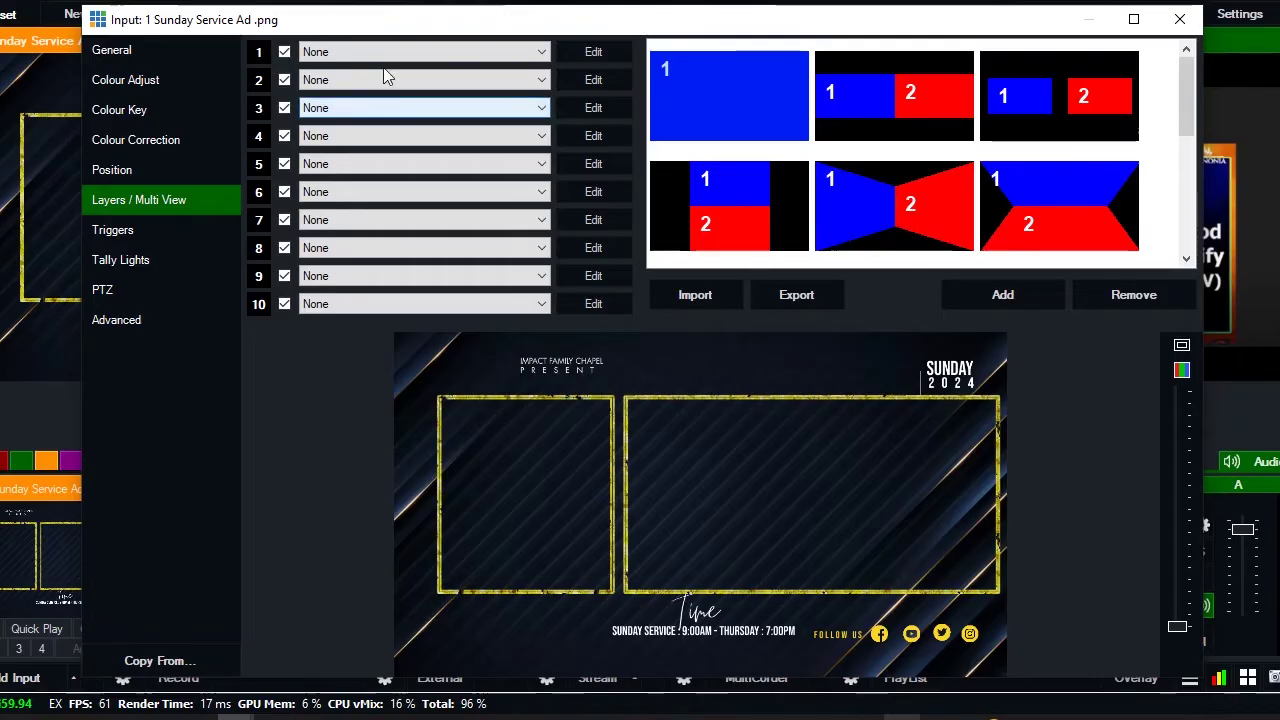
pyautogui.click(434, 63)
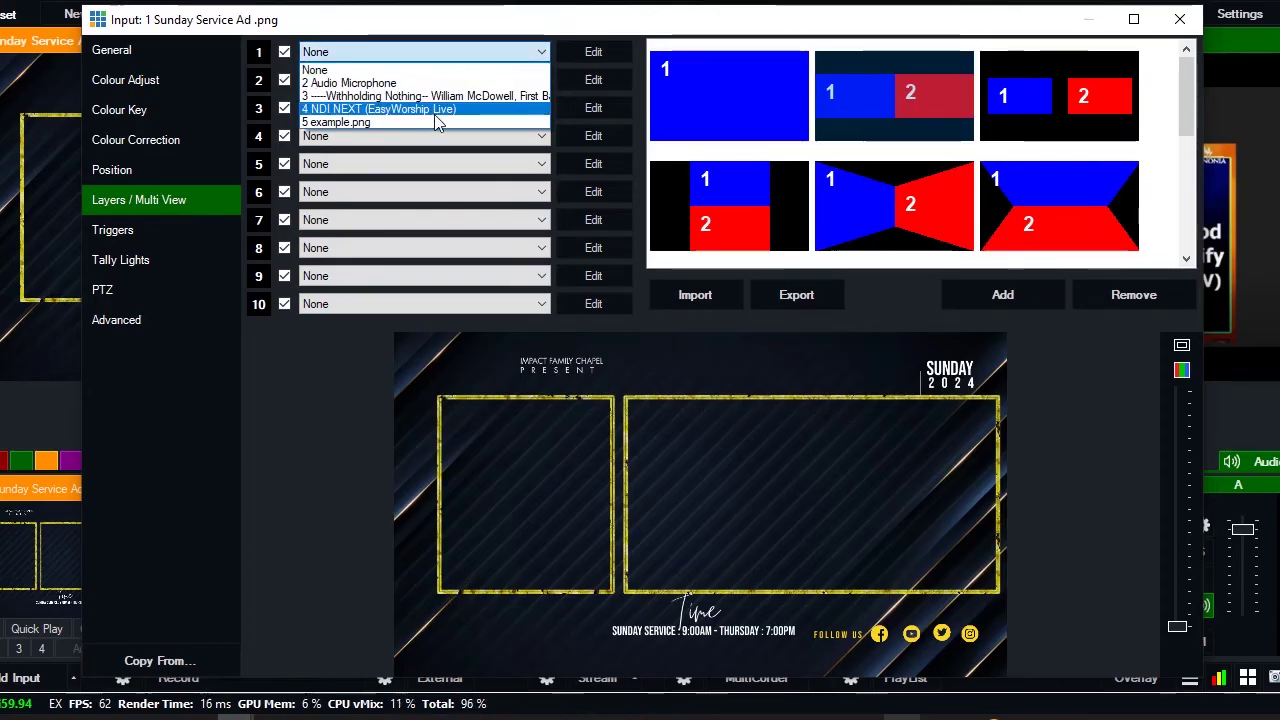
pyautogui.click(434, 97)
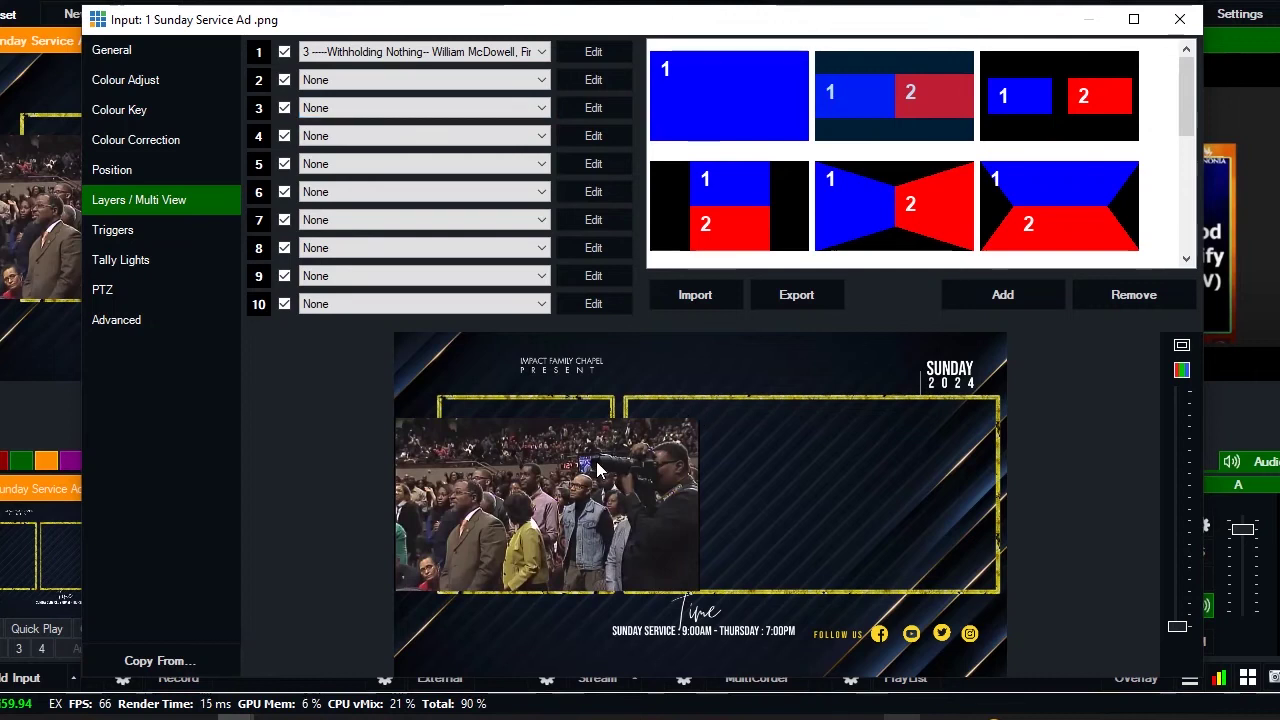
# Fit the layer 1 video into the left yellow frame, with Zoom X 0.28925, Zoom Y 0.55775, Pan X about -0.569 and Pan Y about 0.062.
pyautogui.moveTo(597, 470)
pyautogui.mouseDown()
pyautogui.moveTo(598, 458)
pyautogui.moveTo(617, 460)
pyautogui.mouseUp()
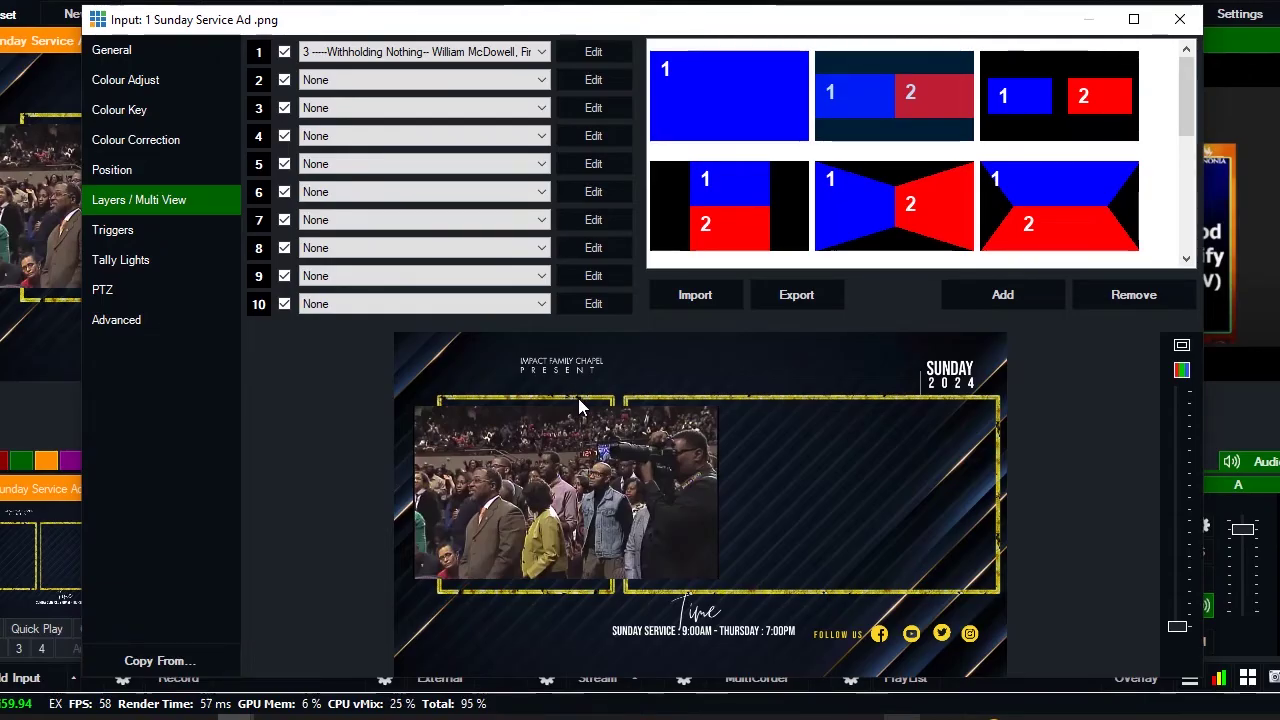
pyautogui.click(598, 53)
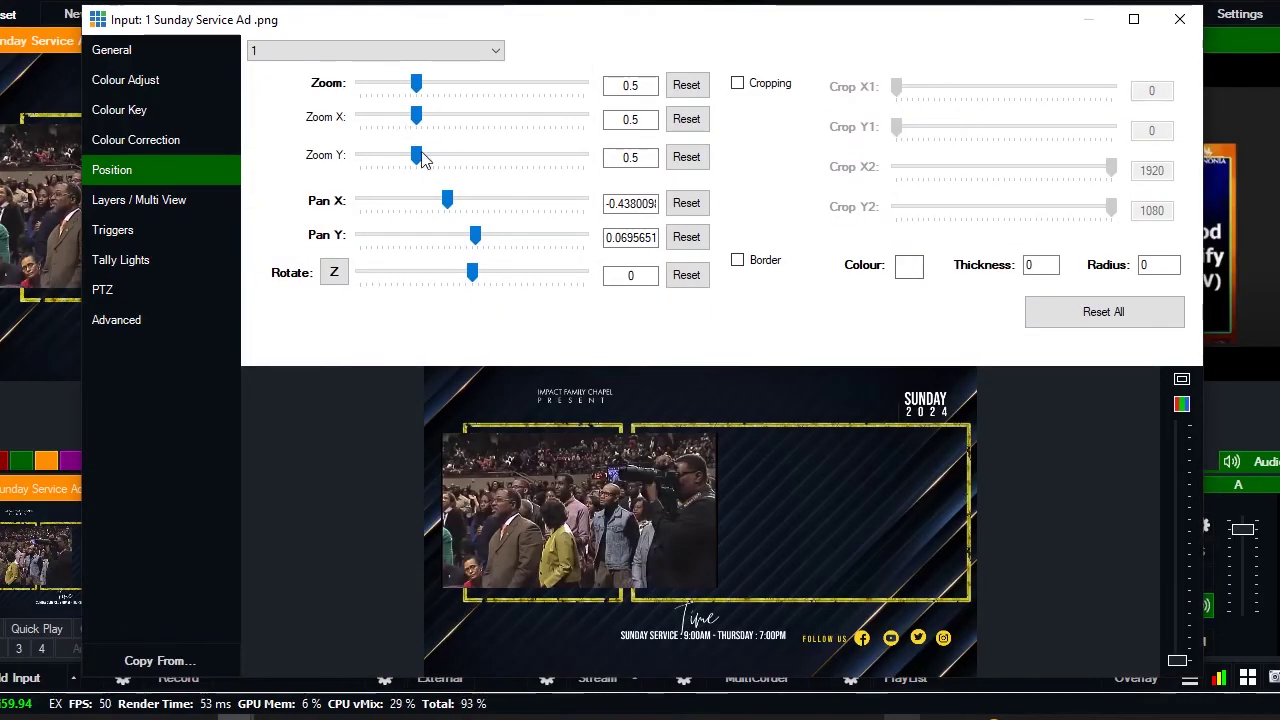
pyautogui.moveTo(419, 157); pyautogui.dragTo(422, 150)
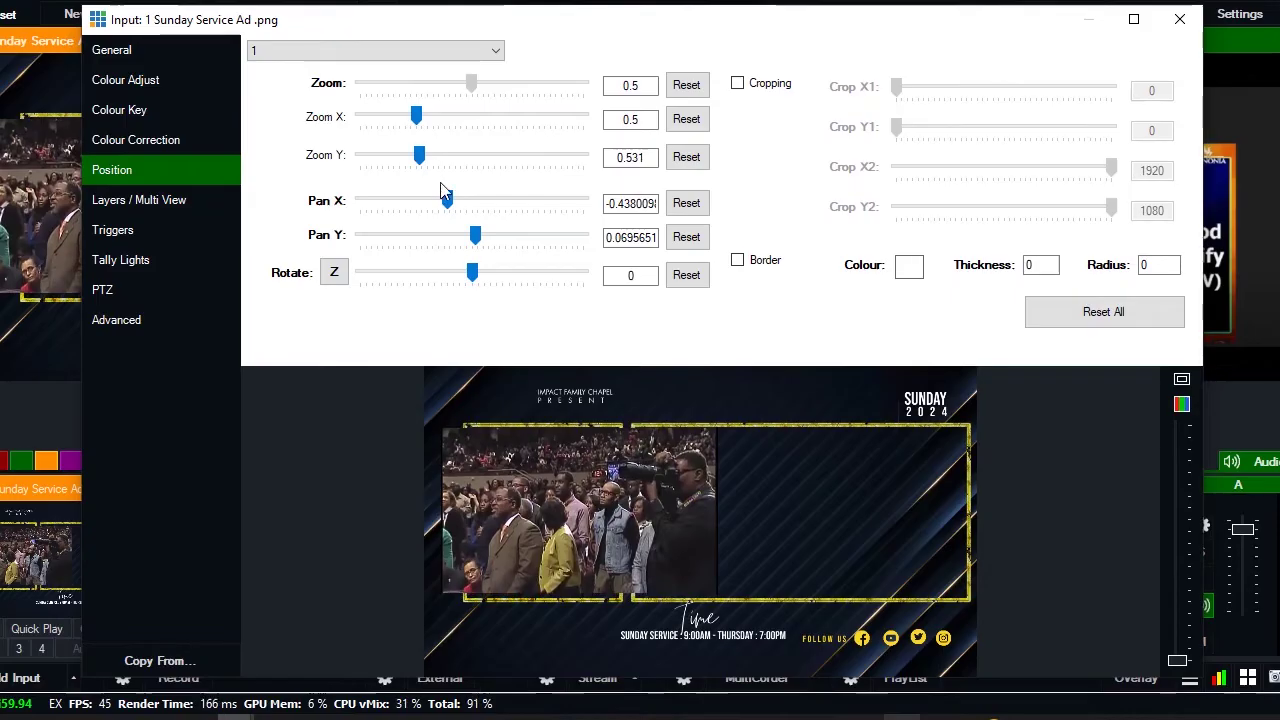
pyautogui.moveTo(448, 205); pyautogui.dragTo(477, 240)
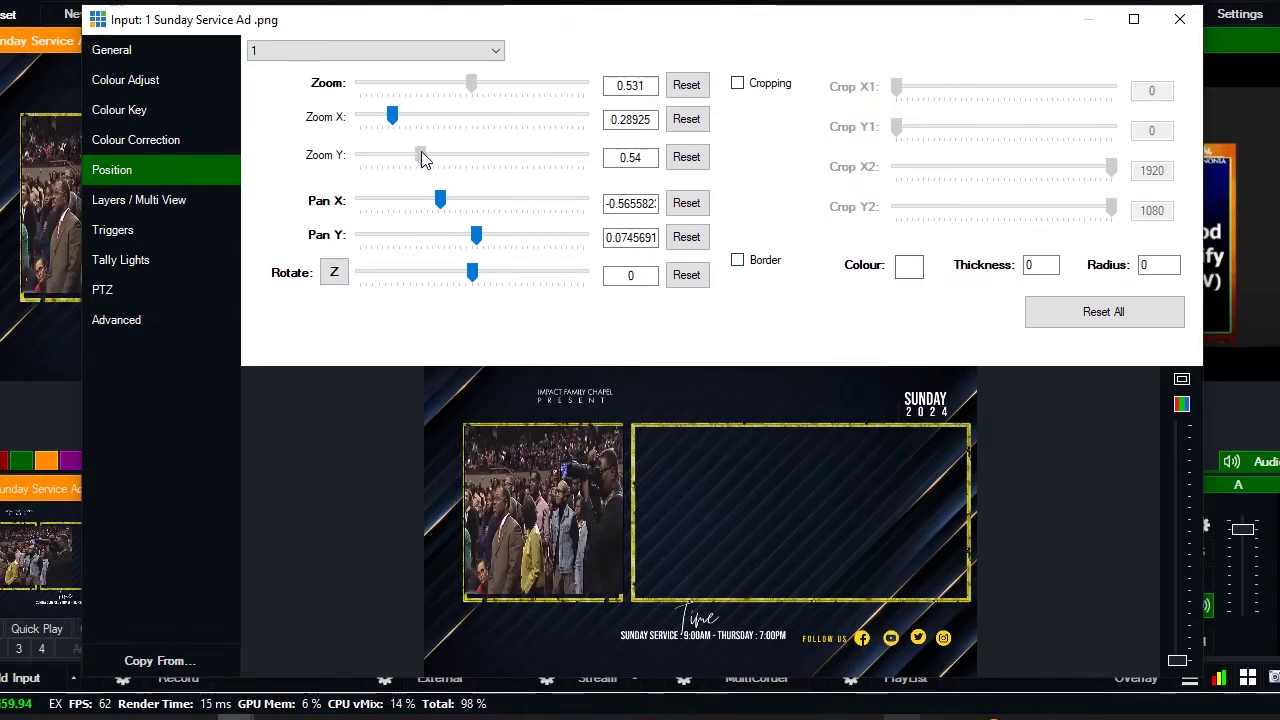
pyautogui.moveTo(422, 160); pyautogui.dragTo(422, 157)
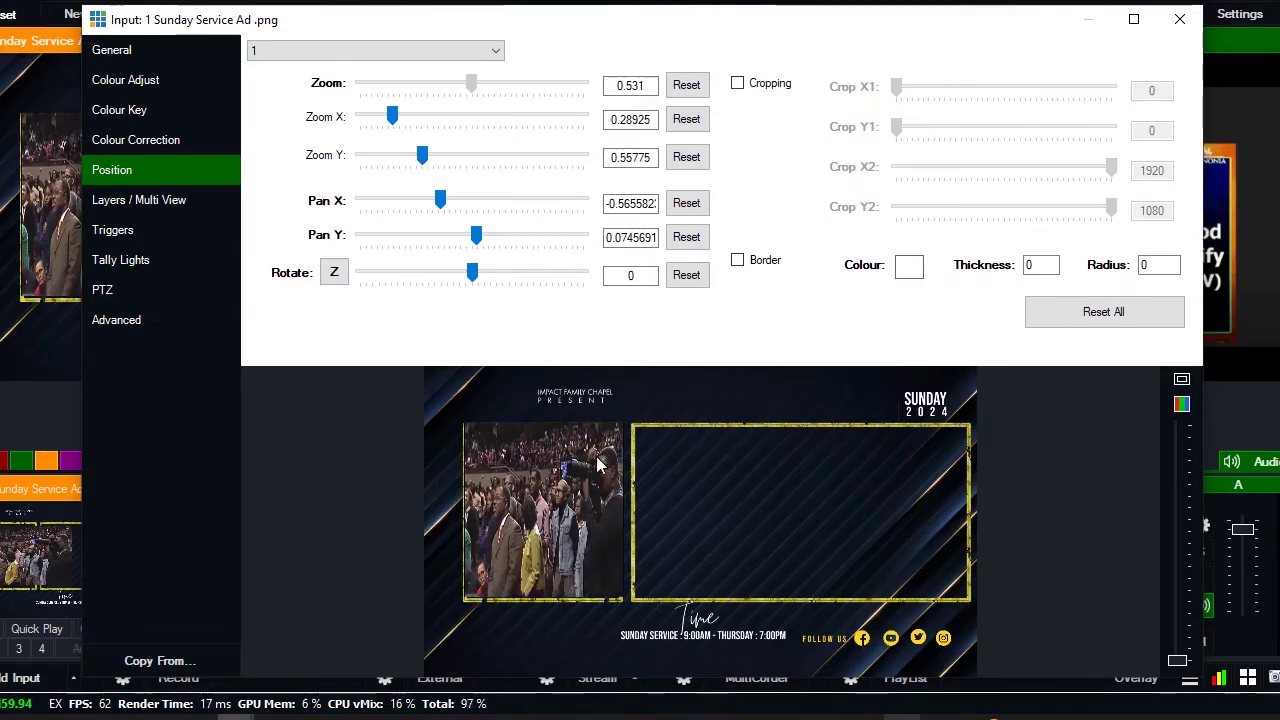
pyautogui.moveTo(598, 465); pyautogui.dragTo(597, 467)
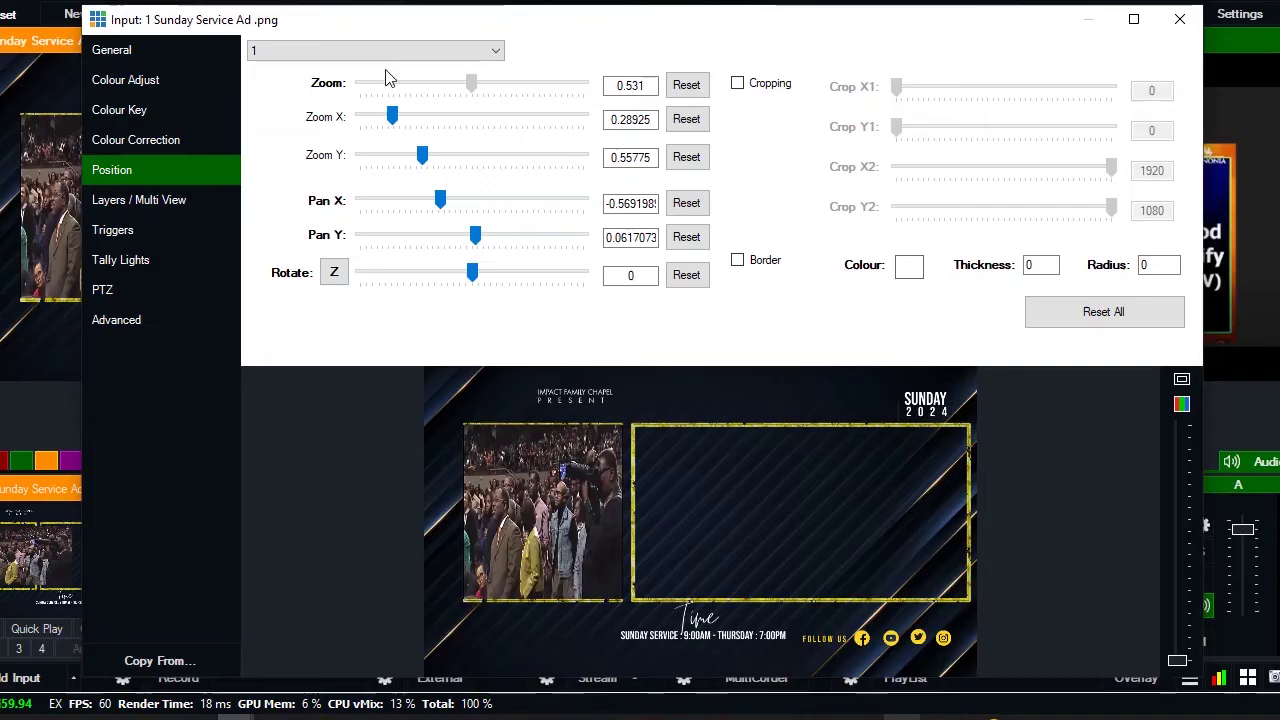
# Assign the NDI NEXT (EasyWorship Live) input to layer 2 of the Sunday Service Ad .png.
pyautogui.click(175, 200)
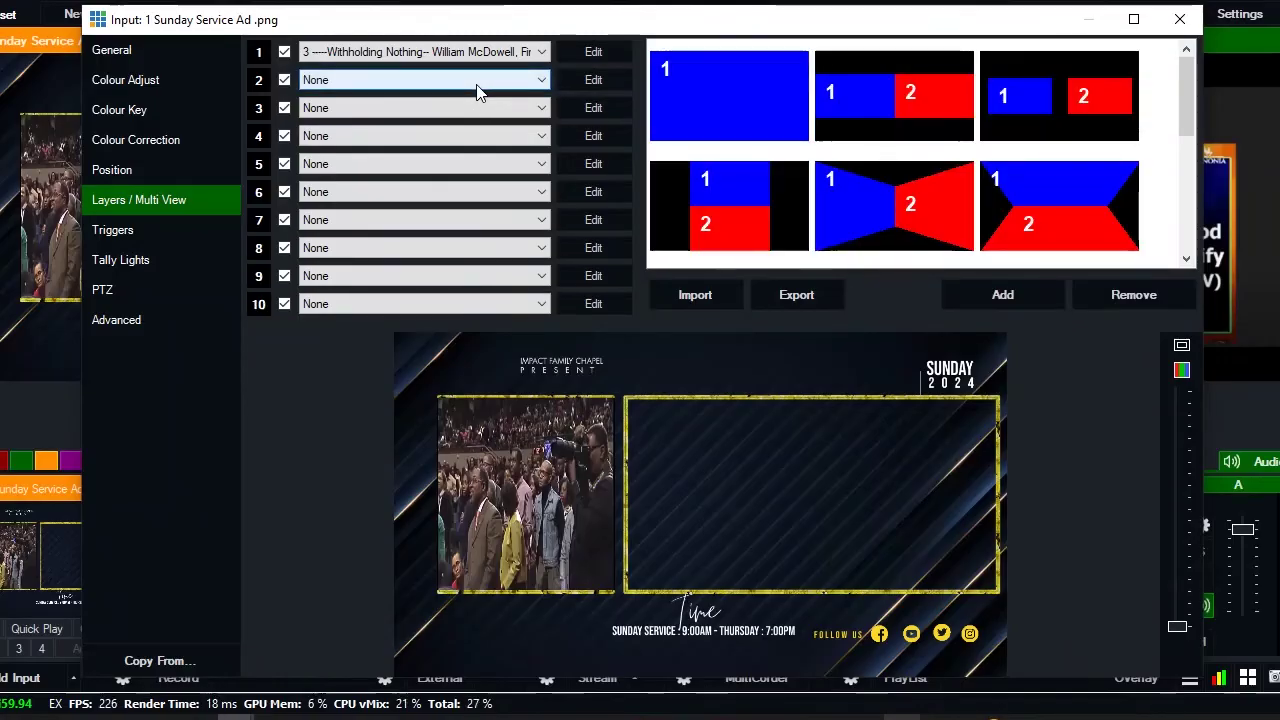
pyautogui.click(478, 88)
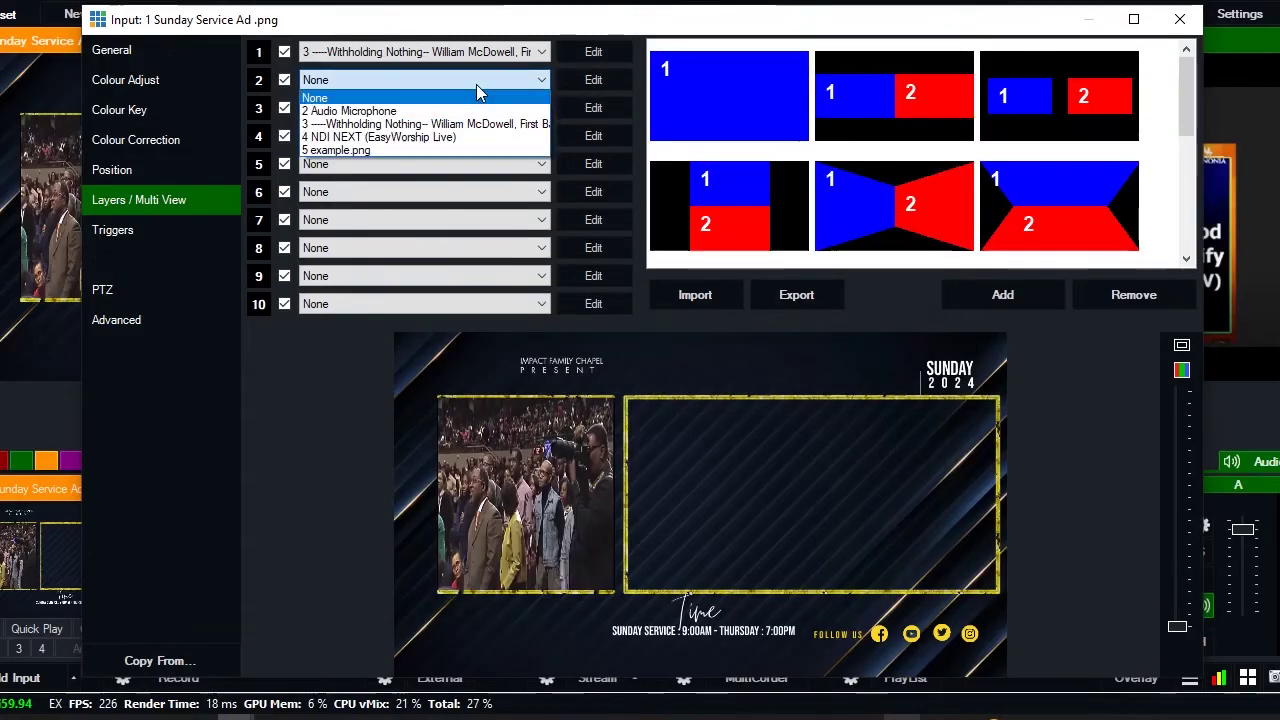
pyautogui.click(466, 138)
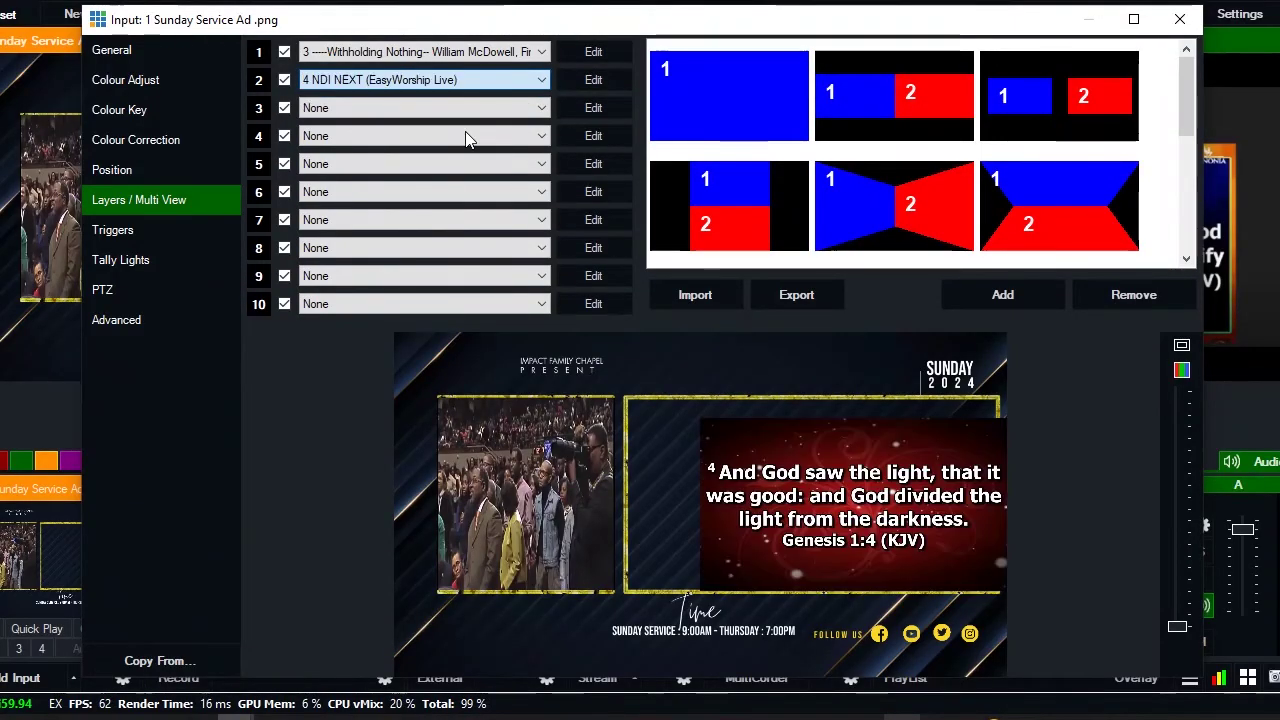
# Enlarge the layer 2 scripture to a zoom of 0.522 and move it inside the right yellow frame.
pyautogui.click(606, 82)
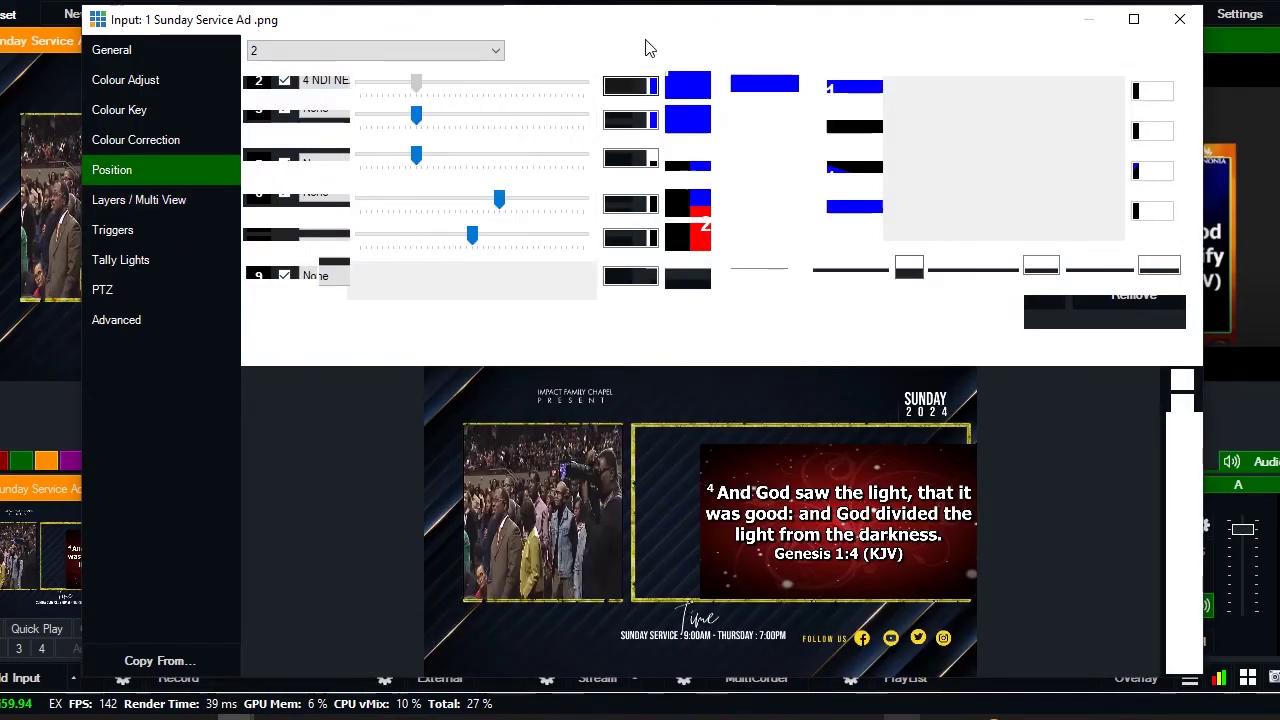
pyautogui.moveTo(625, 23); pyautogui.dragTo(1124, 298)
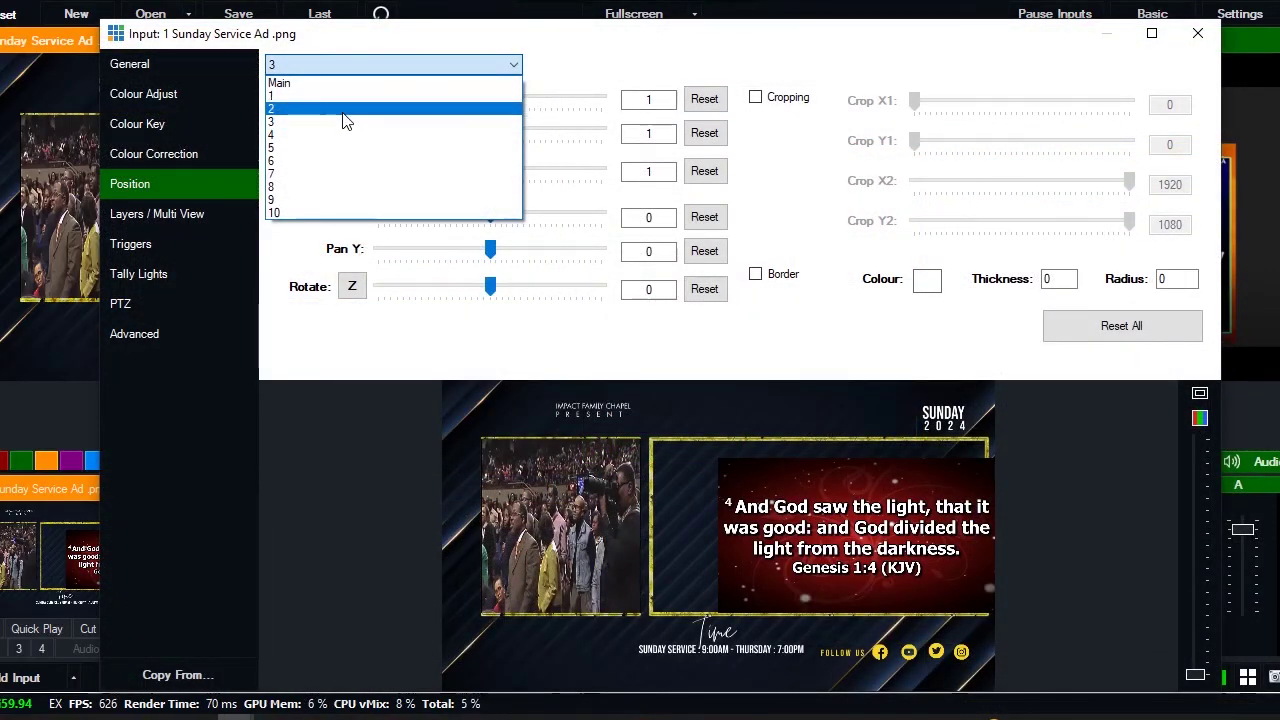
pyautogui.click(343, 110)
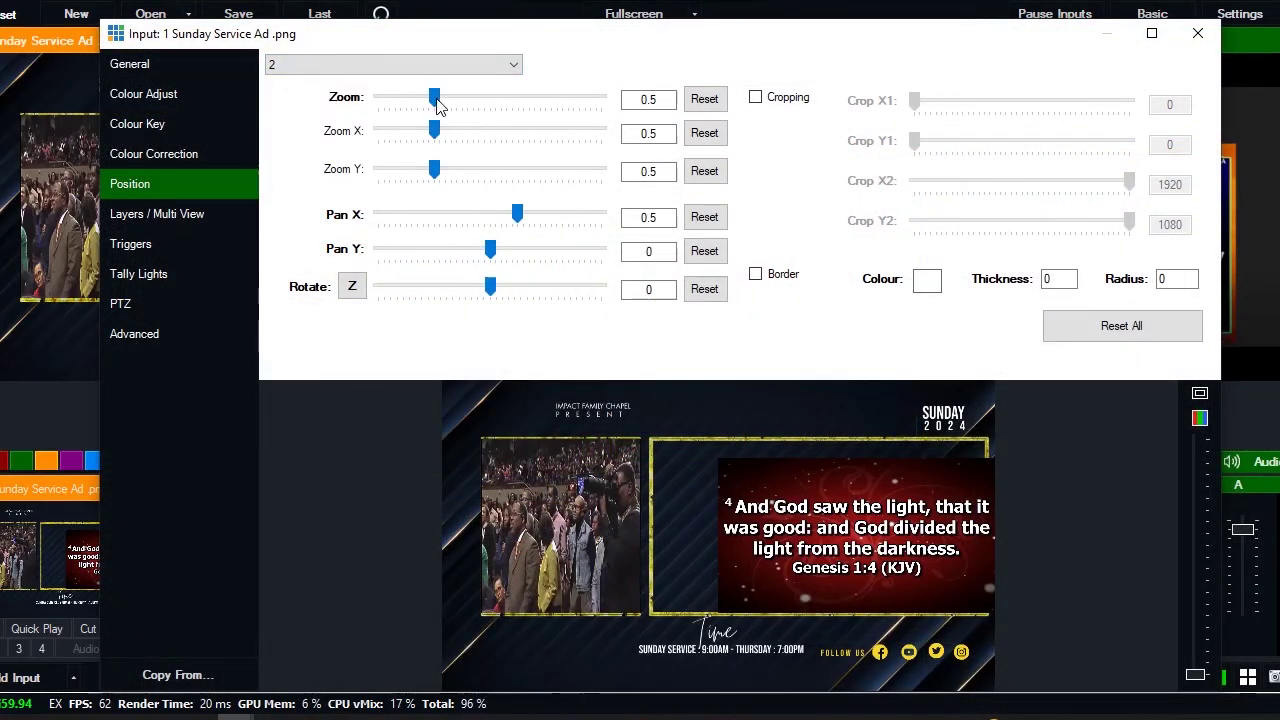
pyautogui.moveTo(436, 103); pyautogui.dragTo(437, 100)
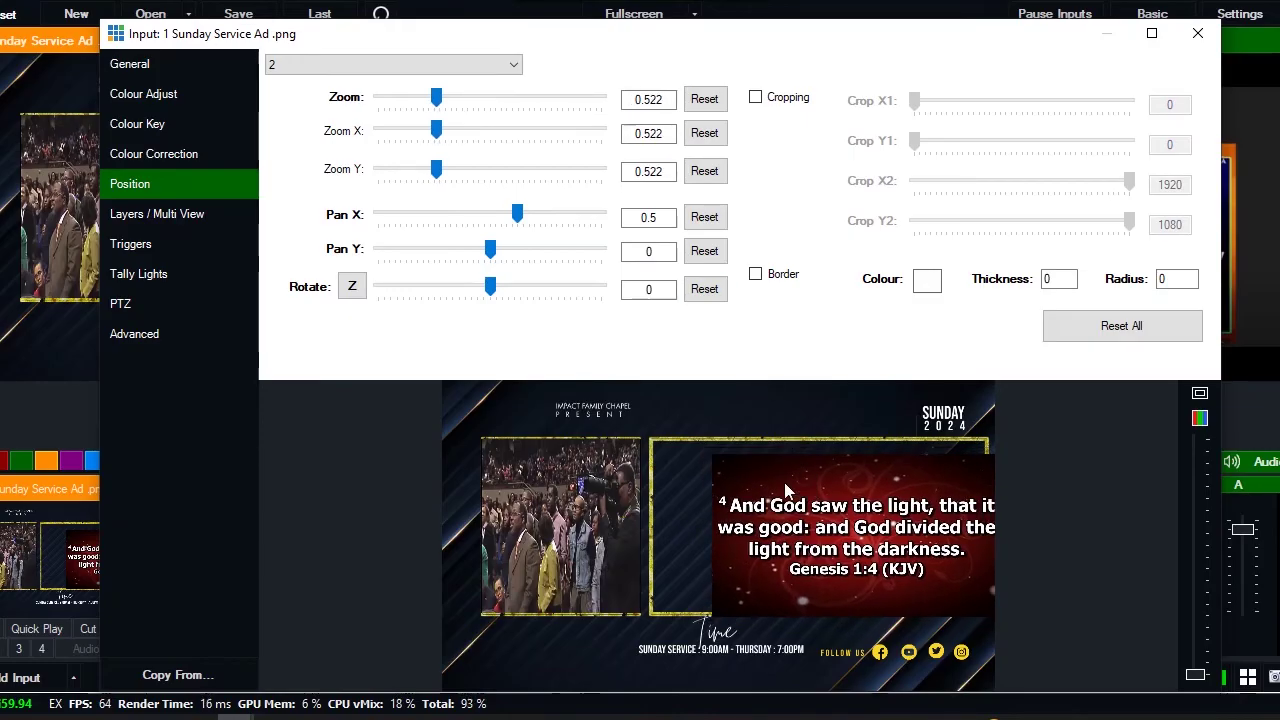
pyautogui.moveTo(786, 488); pyautogui.dragTo(776, 485)
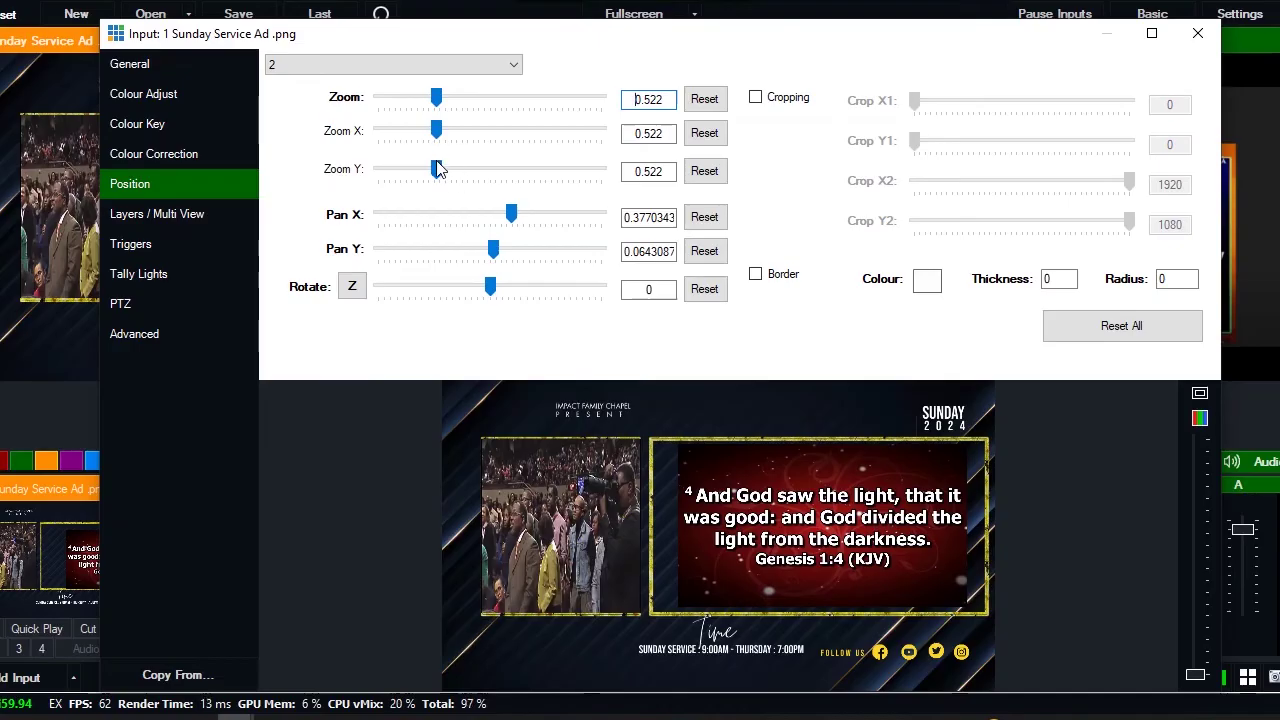
# Stretch layer 2 to fill the right frame with Zoom X 0.59375, Zoom Y 0.54, Pan X about 0.366 and Pan Y about 0.039, and close the input settings.
pyautogui.moveTo(436, 169); pyautogui.dragTo(445, 125)
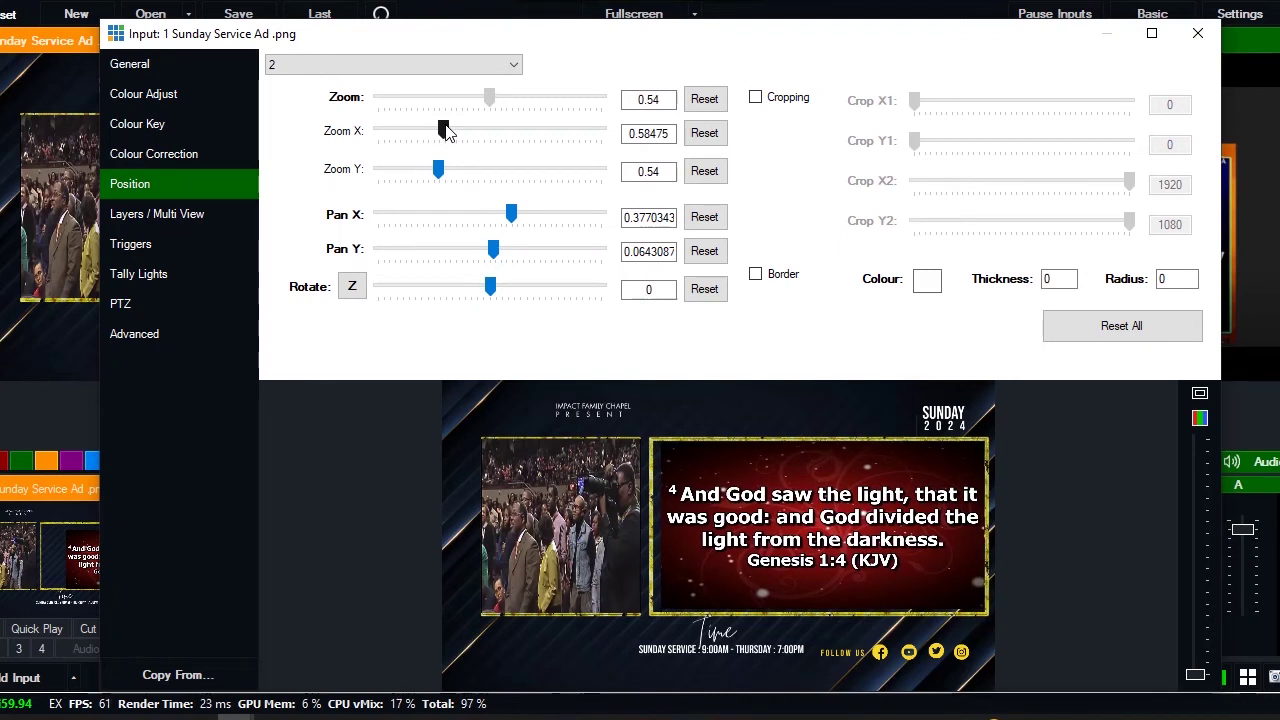
pyautogui.moveTo(445, 127); pyautogui.dragTo(447, 127)
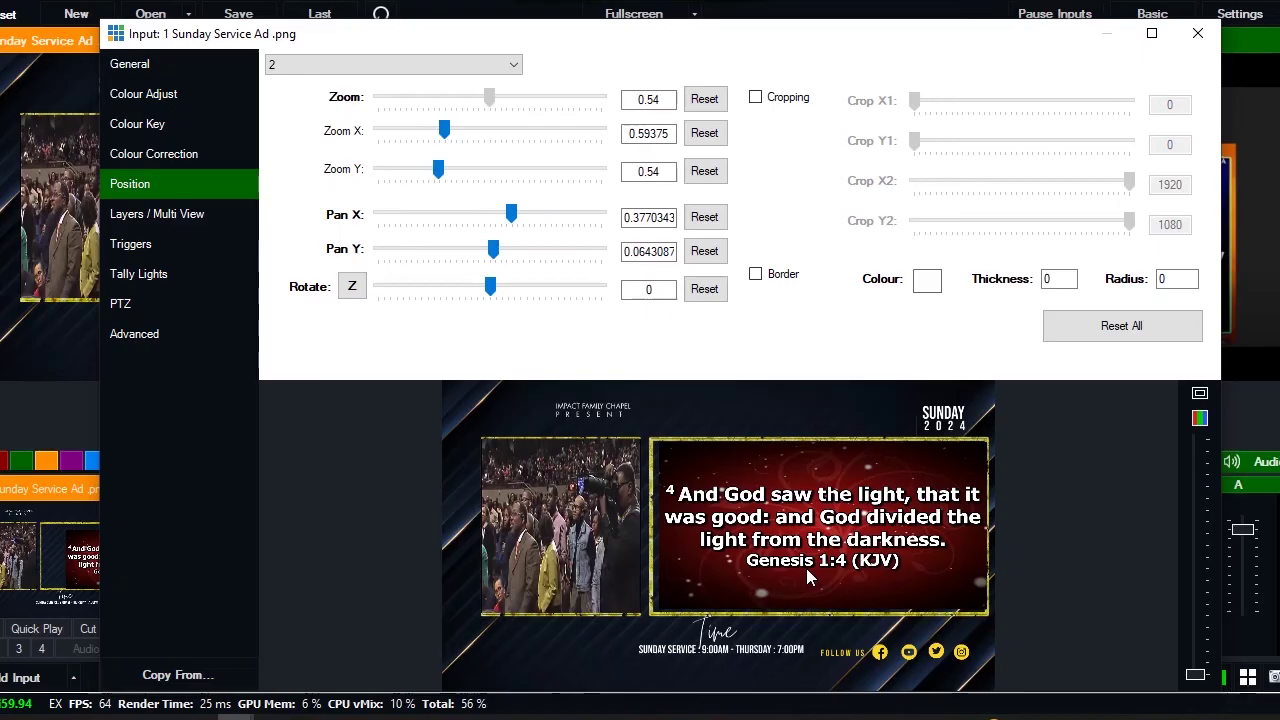
pyautogui.moveTo(511, 213); pyautogui.dragTo(508, 213)
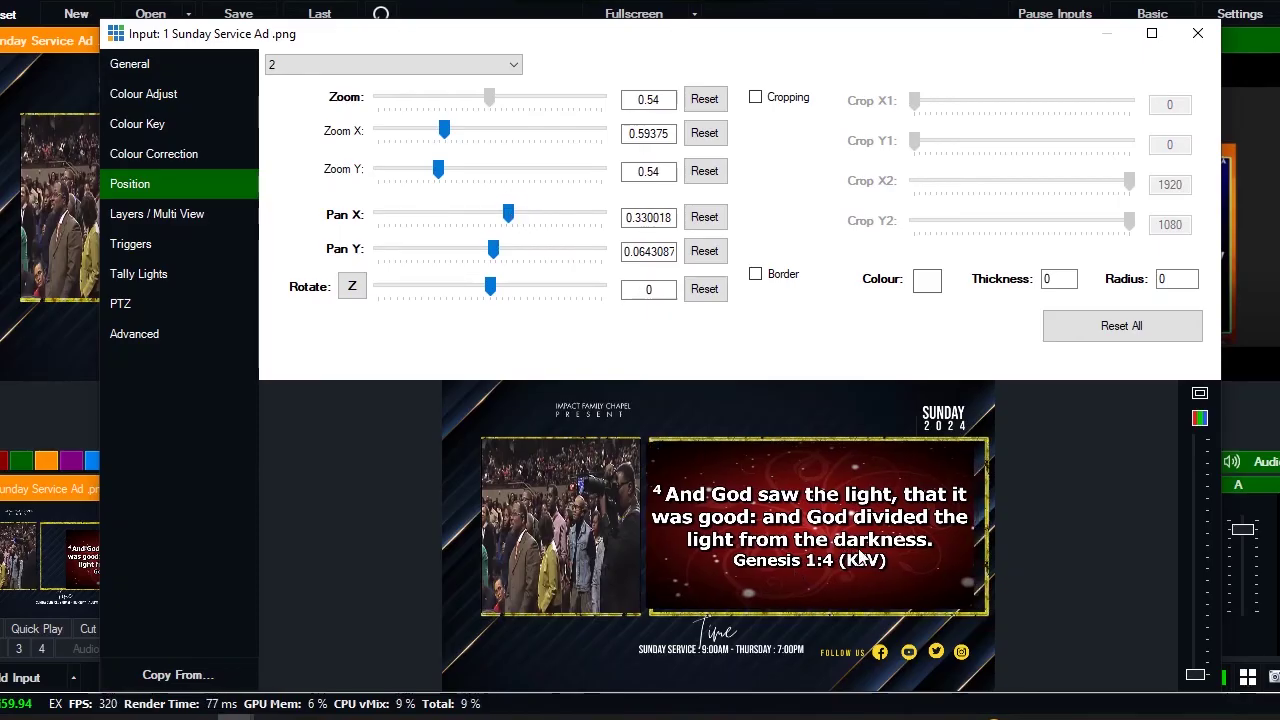
pyautogui.moveTo(864, 556); pyautogui.dragTo(854, 562)
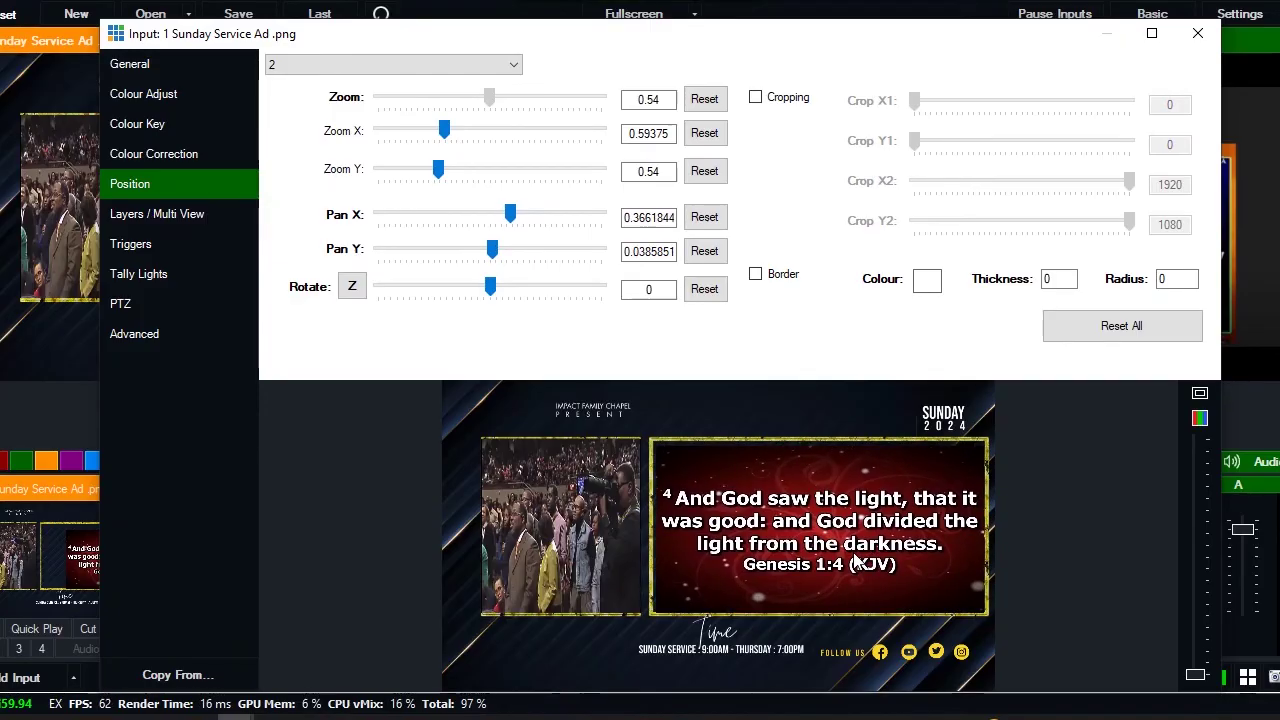
pyautogui.click(1197, 35)
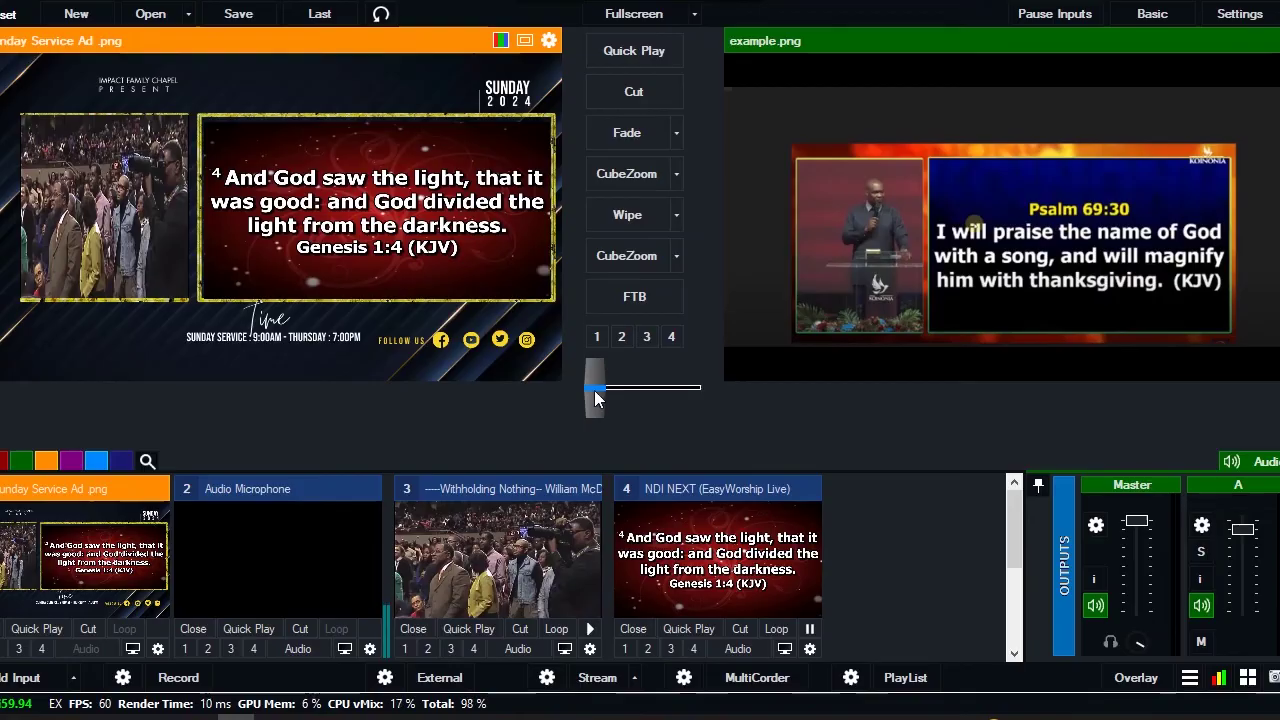
# Transition the Sunday Service Ad .png multi-view from preview to the live output.
pyautogui.moveTo(594, 390); pyautogui.dragTo(731, 380)
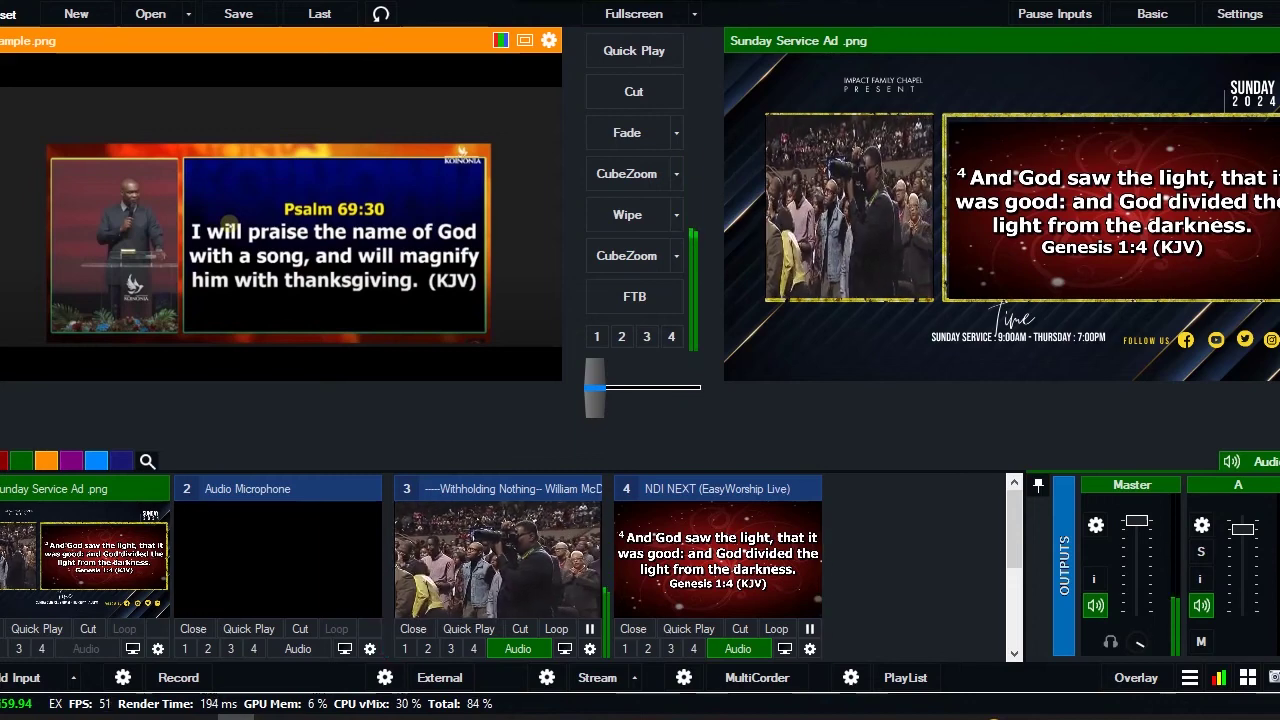
# Set the EasyWorship NDI input's audio volume to 0% and lower the Withholding Nothing video's volume in the audio mixer.
pyautogui.scroll(-3, 1165, 570)
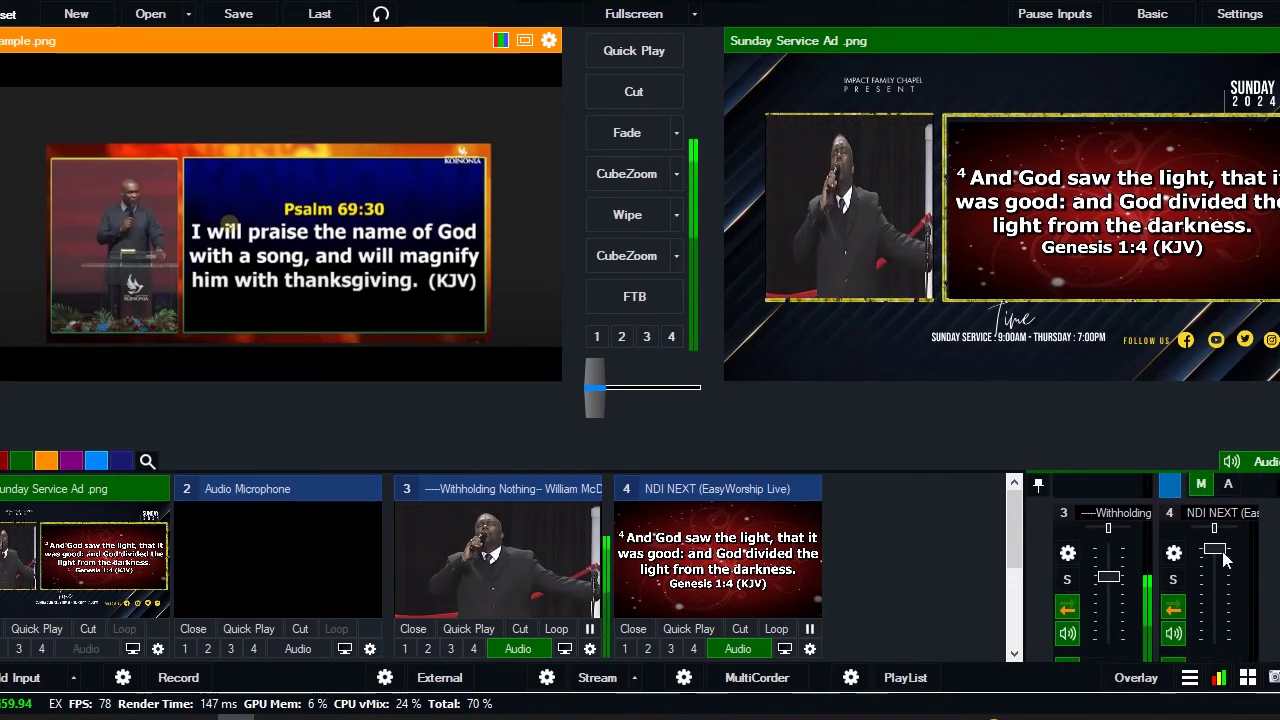
pyautogui.moveTo(1215, 549); pyautogui.dragTo(1232, 648)
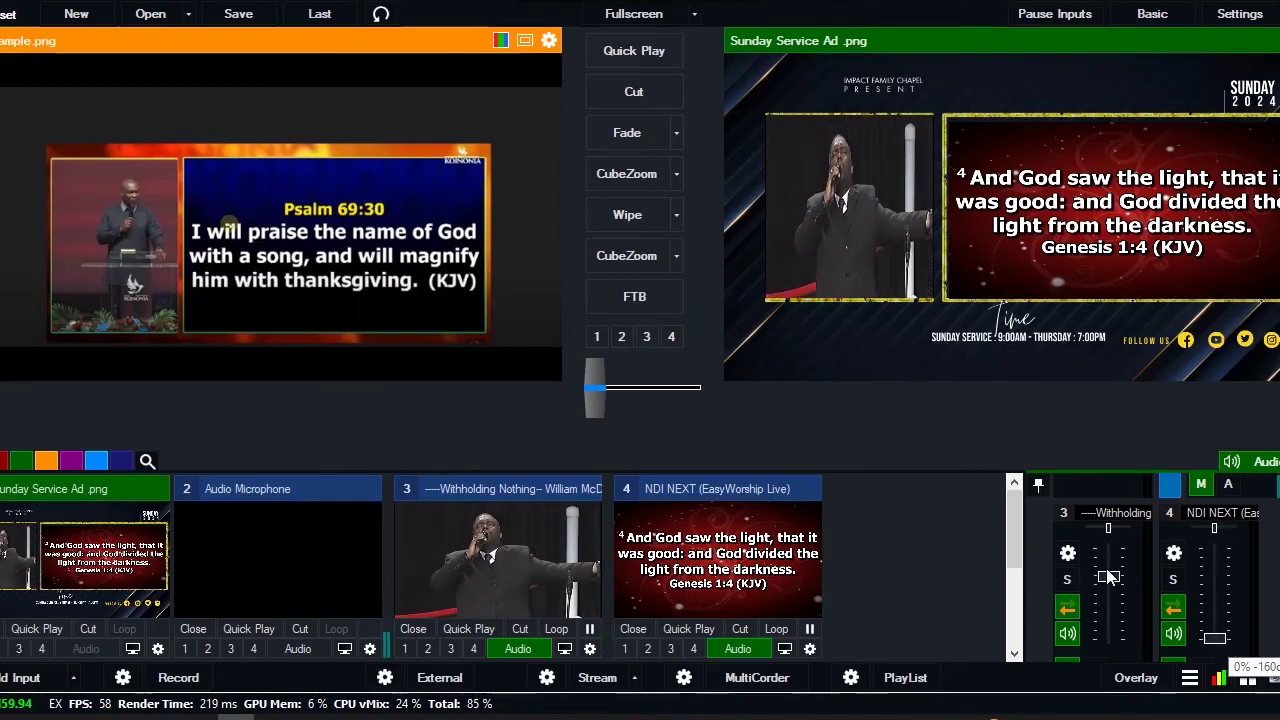
pyautogui.moveTo(1108, 576); pyautogui.dragTo(1112, 615)
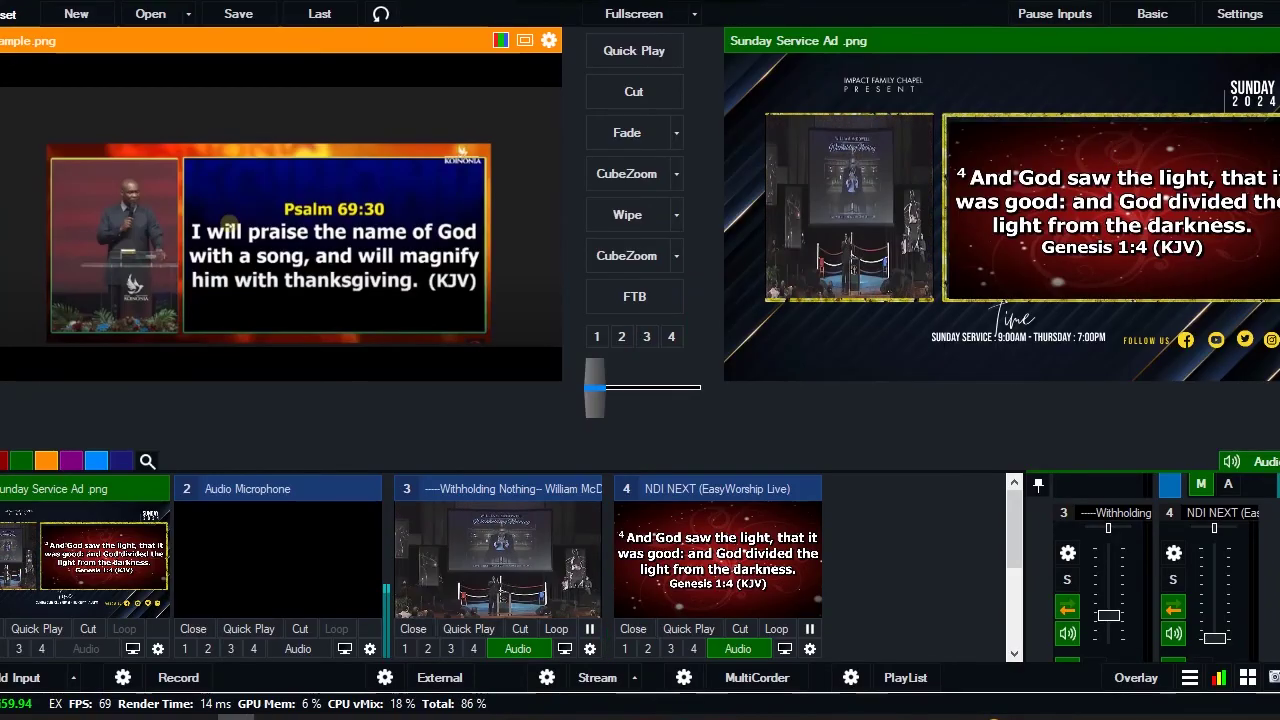
# Switch to the EasyWorship window.
pyautogui.moveTo(939, 717)
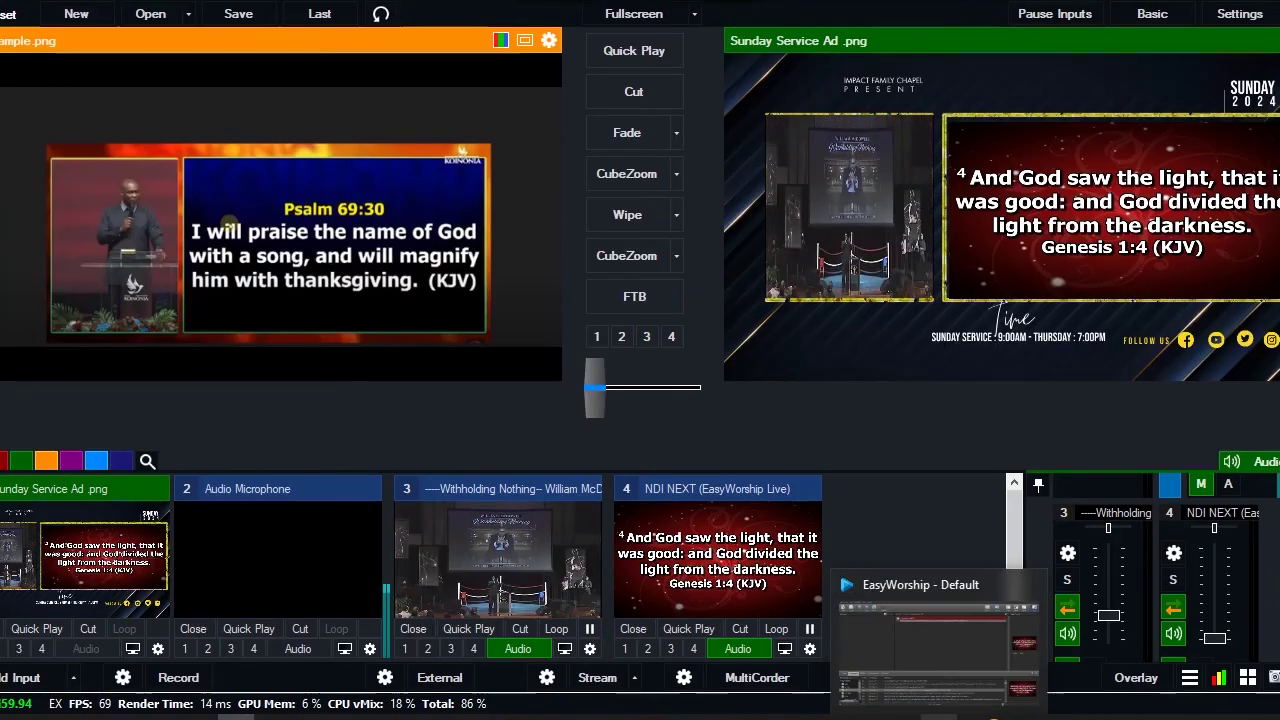